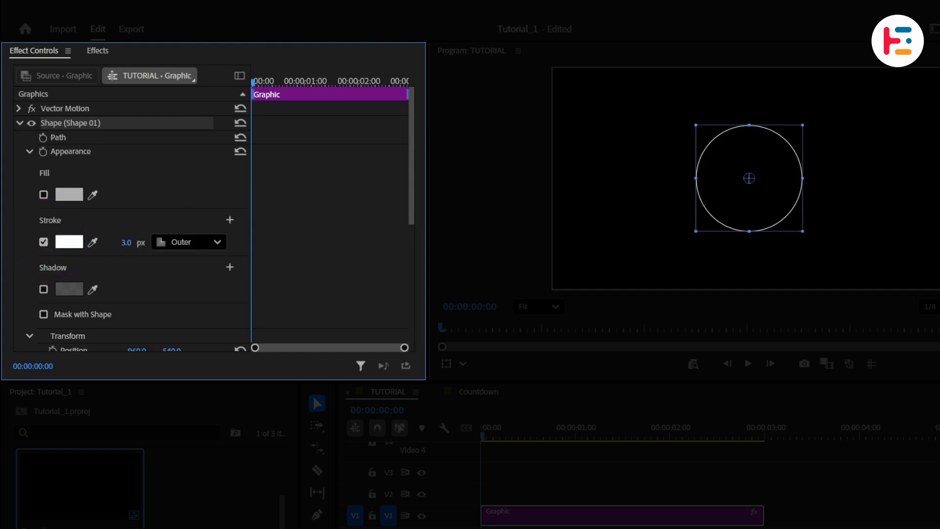
# - Set the circle's stroke width to 10 px
pyautogui.click(118, 239)
pyautogui.write('10')
pyautogui.press('Return')
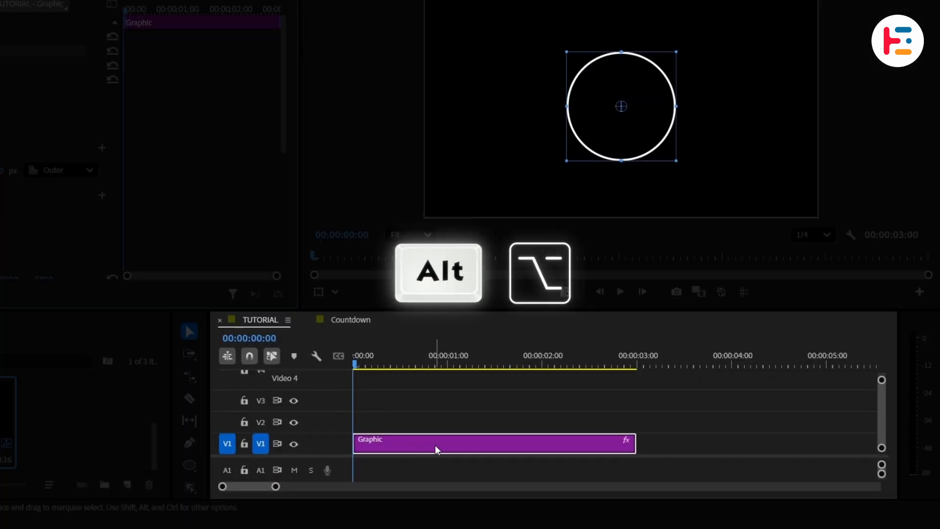
# - Duplicate the Graphic clip onto track V2 and select the copy
pyautogui.moveTo(437, 450); pyautogui.dragTo(437, 433)
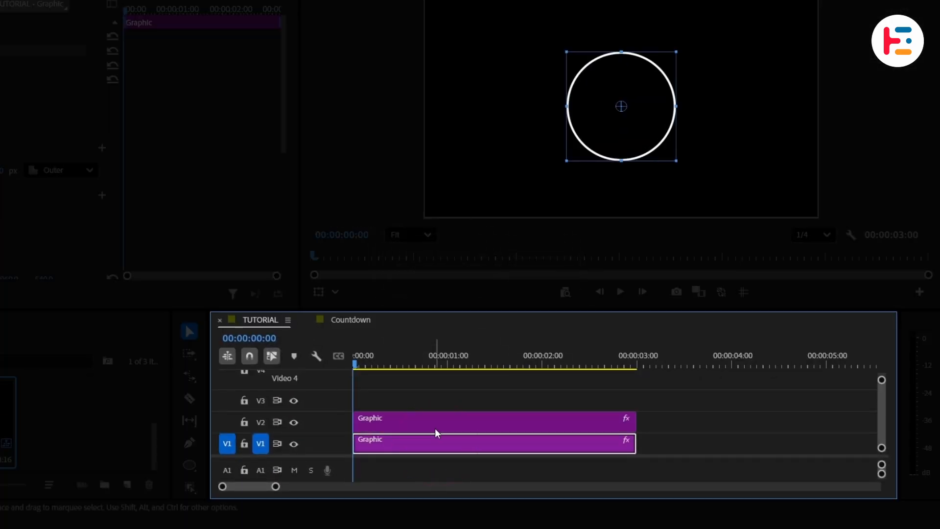
pyautogui.click(439, 419)
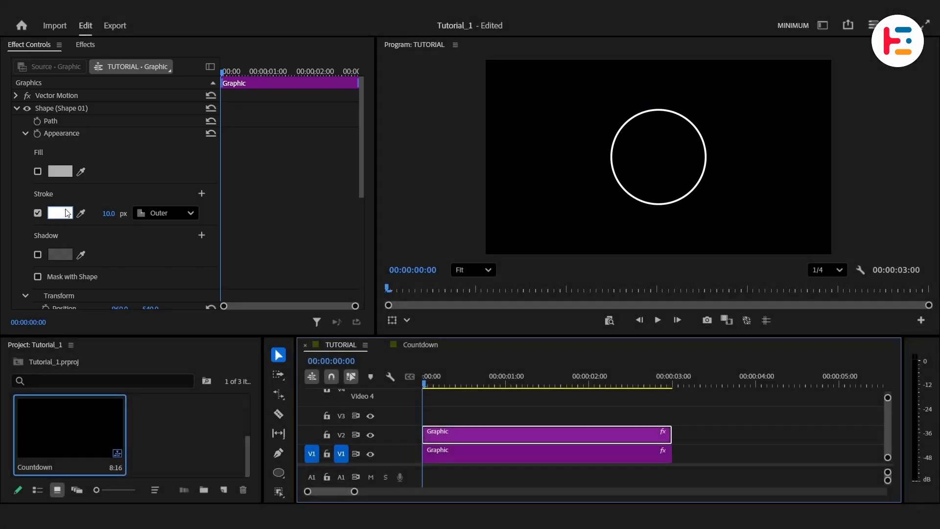
# - Change the copy's stroke to a linear gradient from purple B800FE to blue 00B9FF
pyautogui.click(59, 212)
pyautogui.click(402, 150)
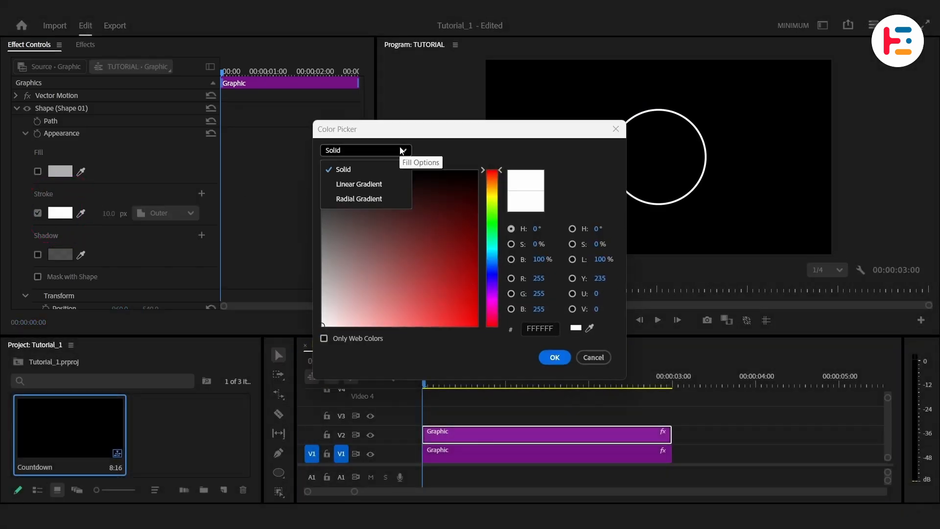
pyautogui.click(393, 183)
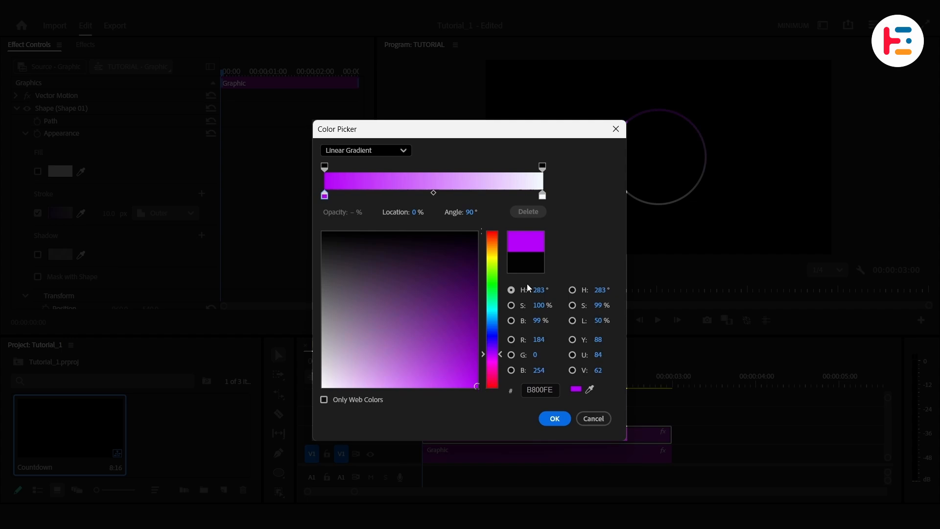
pyautogui.click(541, 195)
pyautogui.click(475, 387)
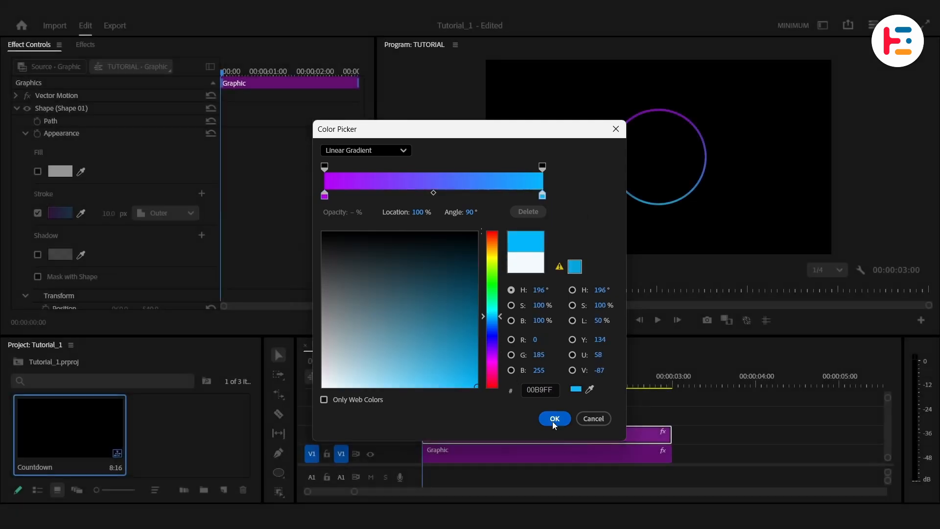
pyautogui.click(554, 418)
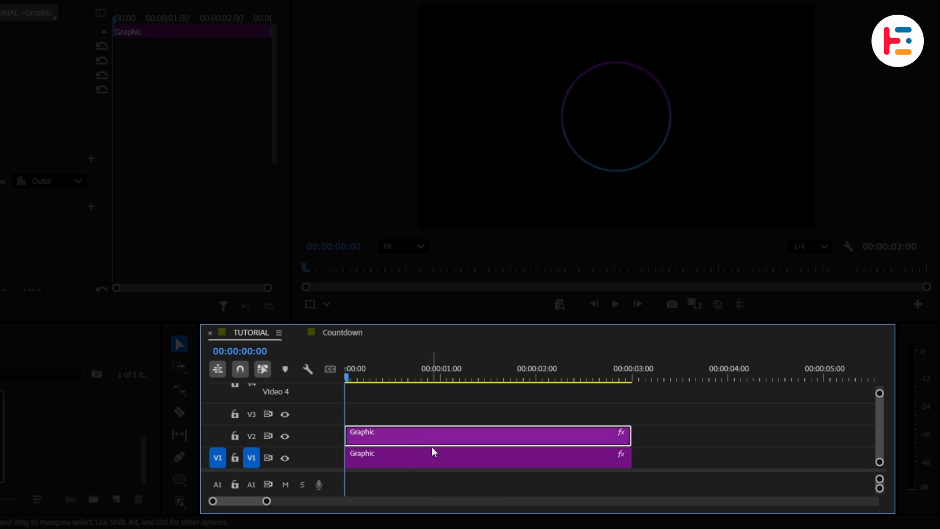
# - Add the text PROGRESS inside the circle on the lower Graphic clip
pyautogui.click(446, 460)
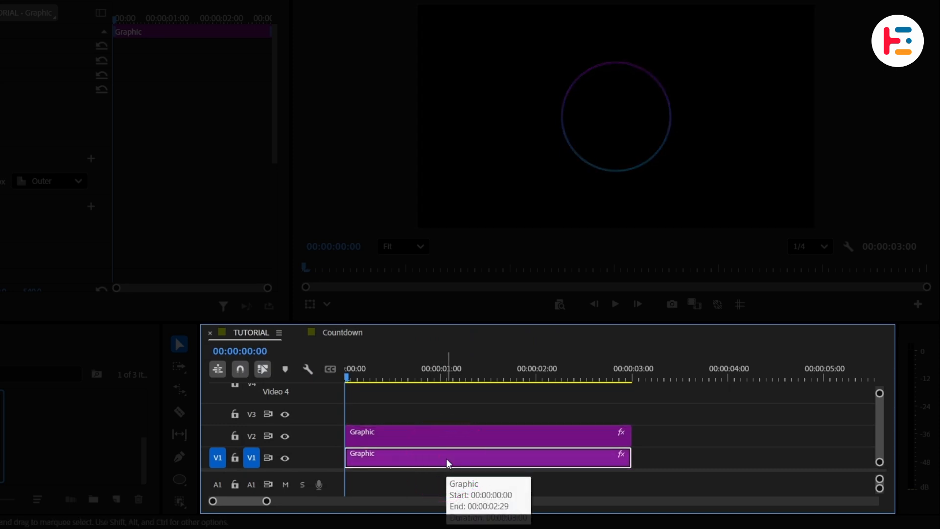
pyautogui.press('t')
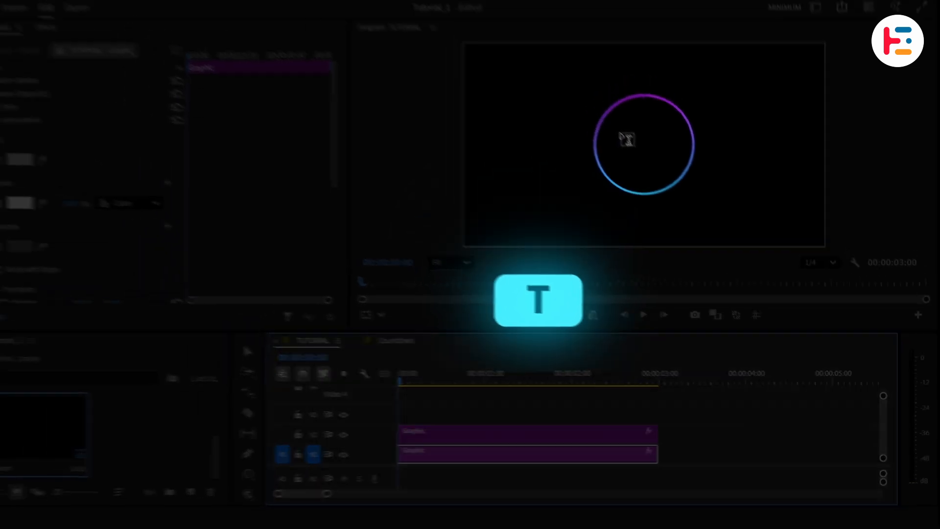
pyautogui.click(598, 114)
pyautogui.write('PROGRESS')
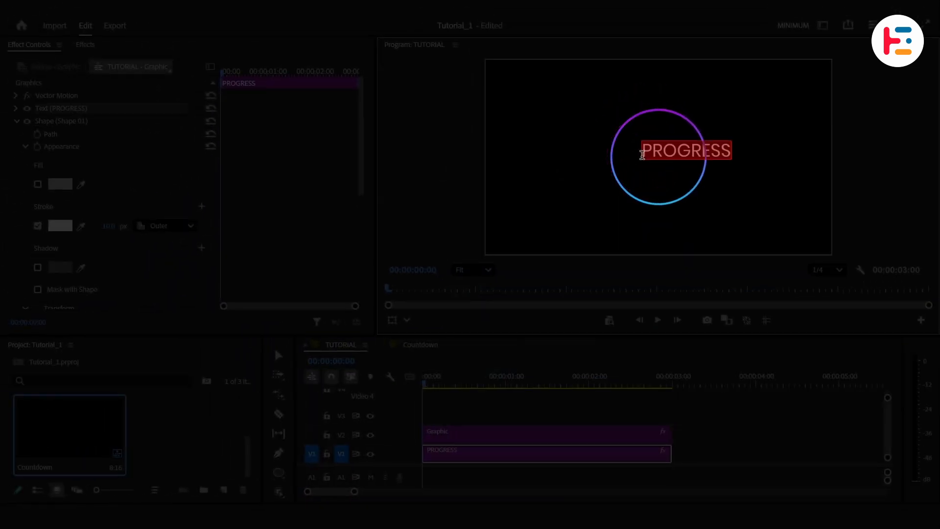
# - Set the PROGRESS text to Poppins Thin with a font size of 55
pyautogui.click(16, 121)
pyautogui.click(15, 108)
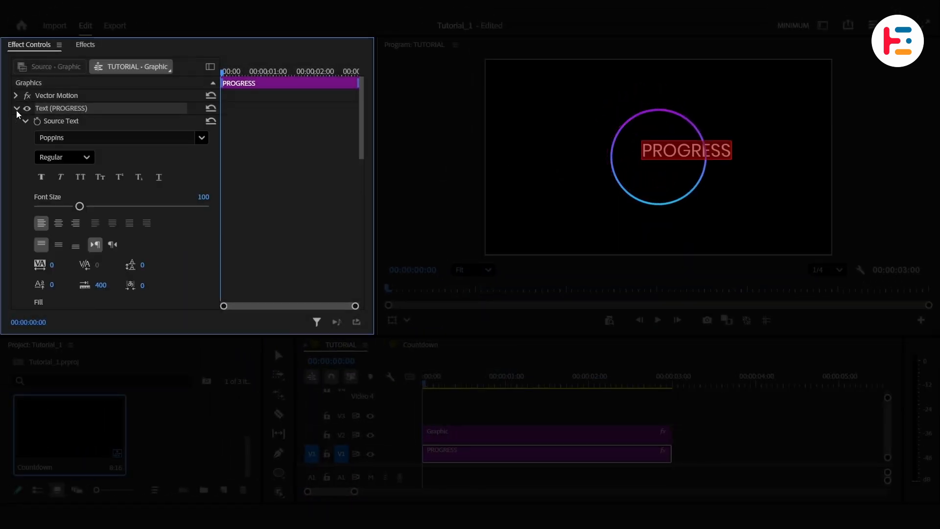
pyautogui.click(88, 157)
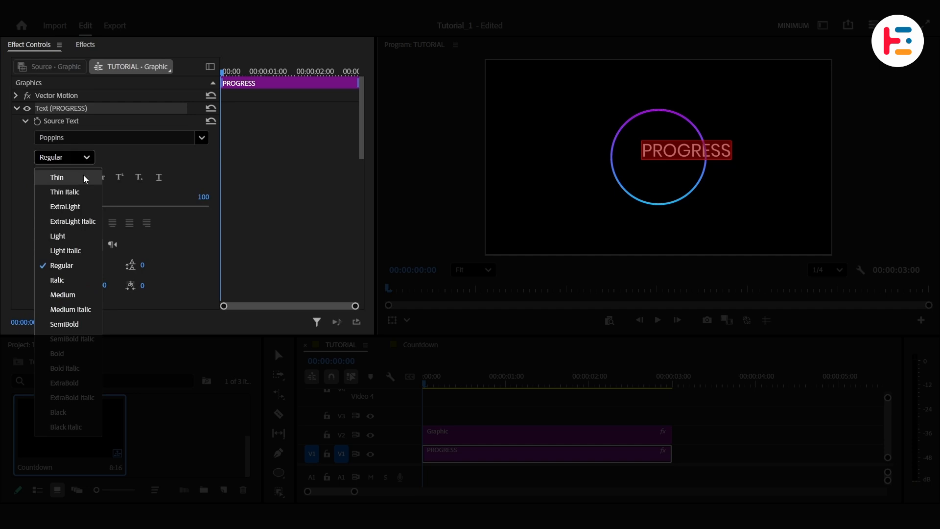
pyautogui.click(86, 180)
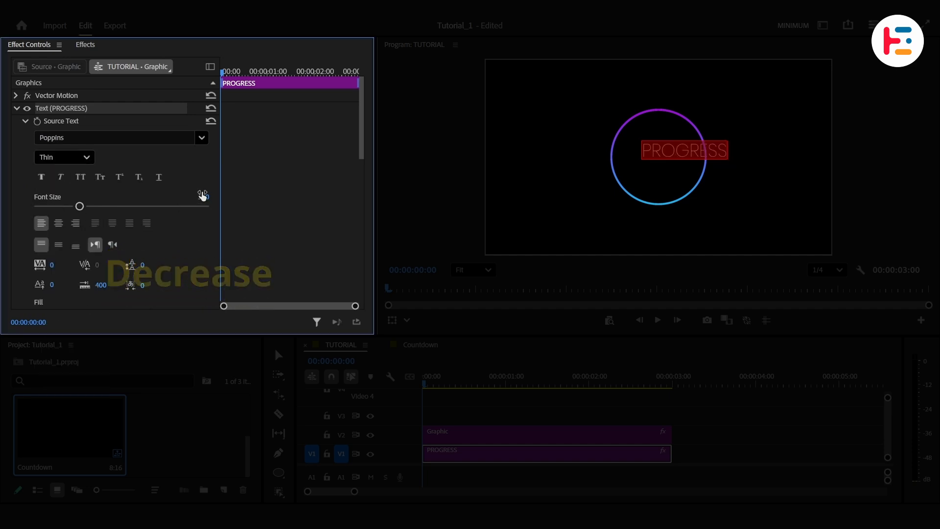
pyautogui.moveTo(202, 196); pyautogui.dragTo(198, 196)
# - Move the PROGRESS text down below the circle's centre
pyautogui.press('v')
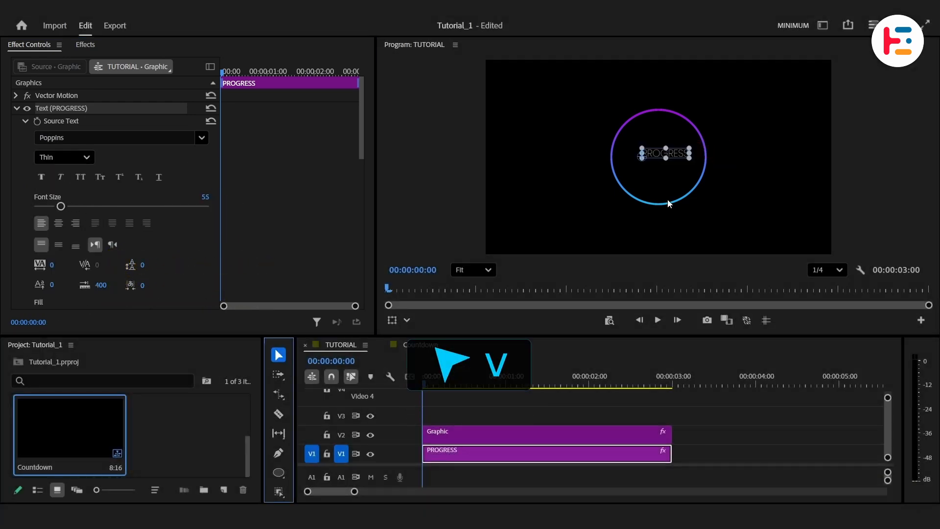
pyautogui.moveTo(667, 150); pyautogui.dragTo(655, 171)
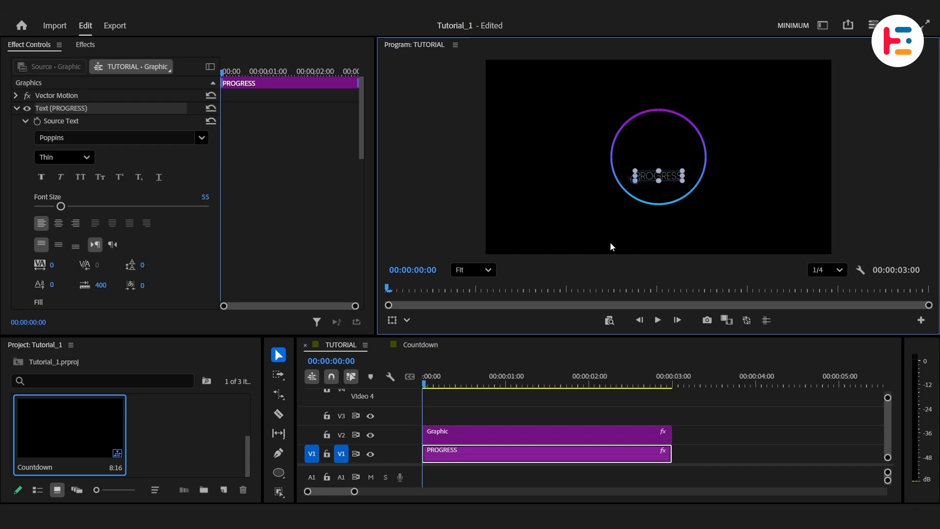
# - Add a % text layer above the PROGRESS text inside the circle, viewing the monitor at 75%
pyautogui.click(472, 270)
pyautogui.click(463, 356)
pyautogui.press('t')
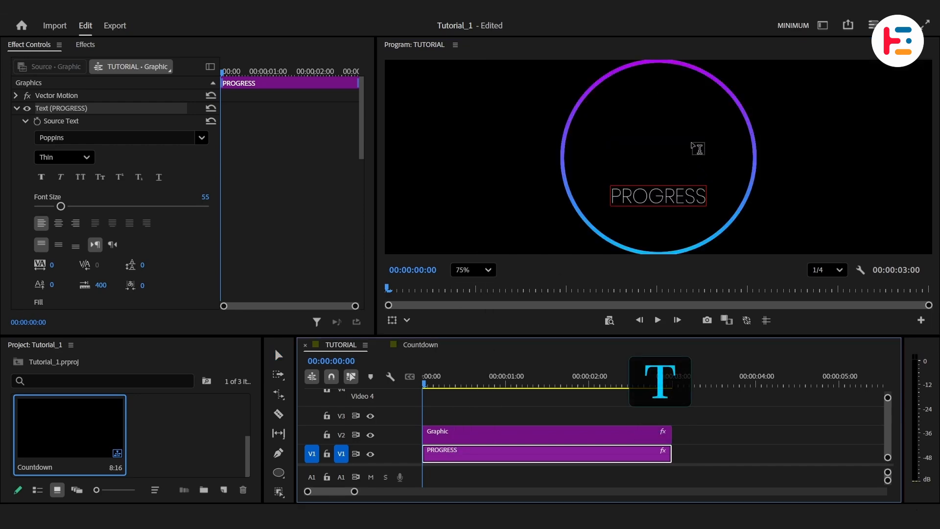
pyautogui.click(697, 148)
pyautogui.write('%')
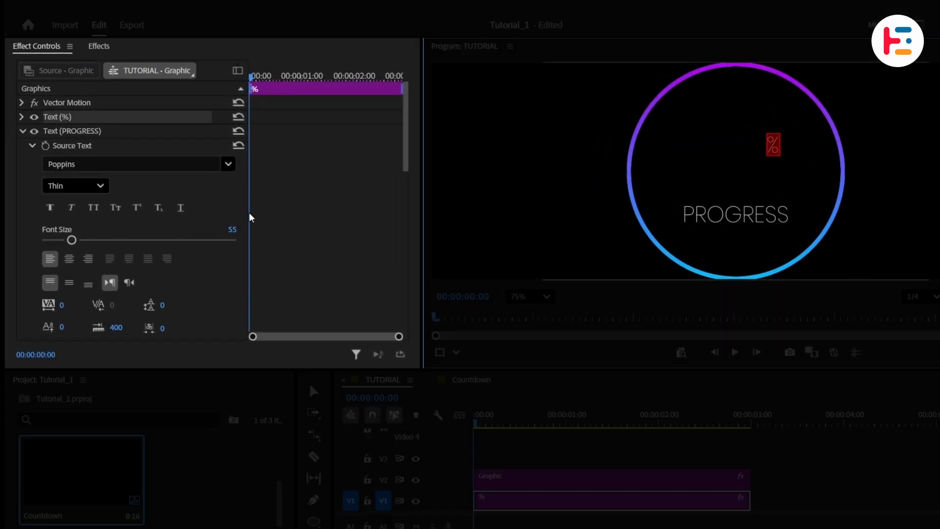
# - Increase the font size of the % text
pyautogui.click(21, 131)
pyautogui.click(22, 117)
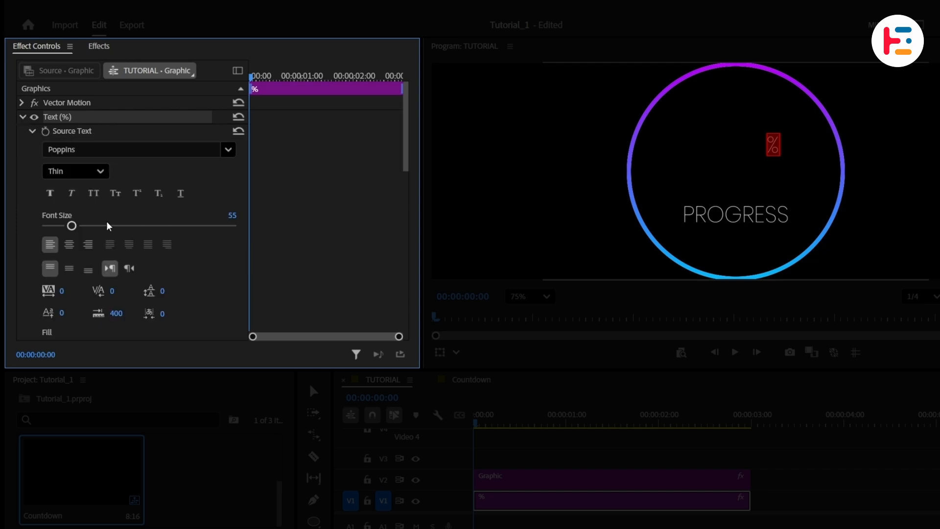
pyautogui.moveTo(71, 226); pyautogui.dragTo(100, 225)
# - Set the % text's vertical position to 569
pyautogui.scroll(-10, 285, 249)
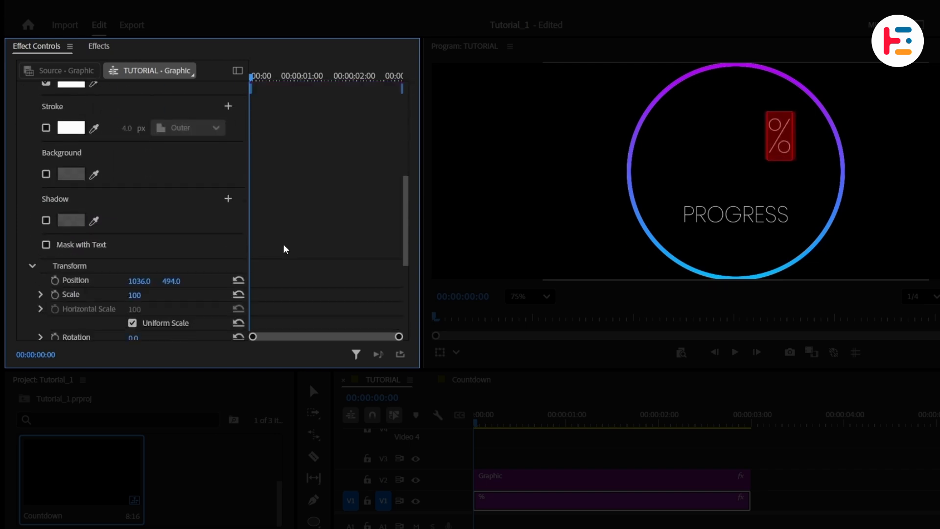
pyautogui.click(80, 280)
pyautogui.moveTo(183, 281); pyautogui.dragTo(191, 282)
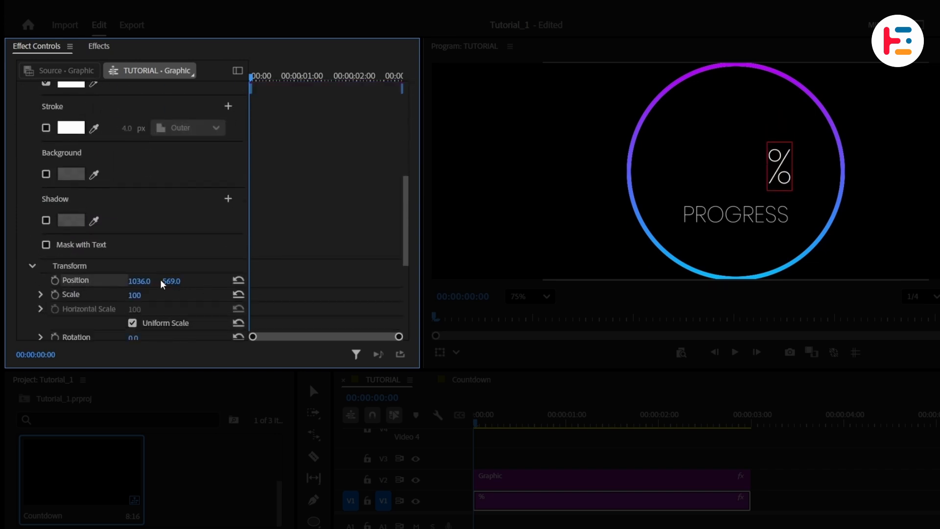
# - Create a 1920 x 1080 transparent video and place it on track V3 above the graphics
pyautogui.click(598, 465)
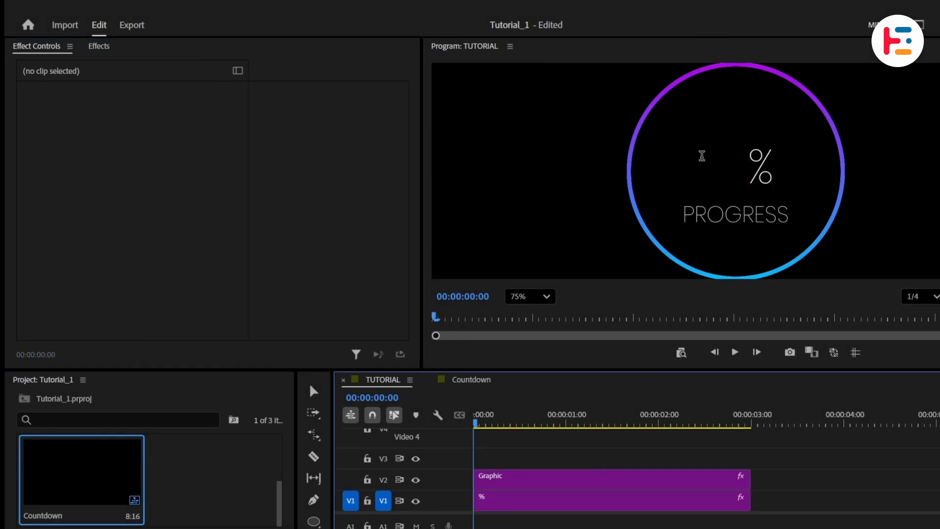
pyautogui.click(254, 484)
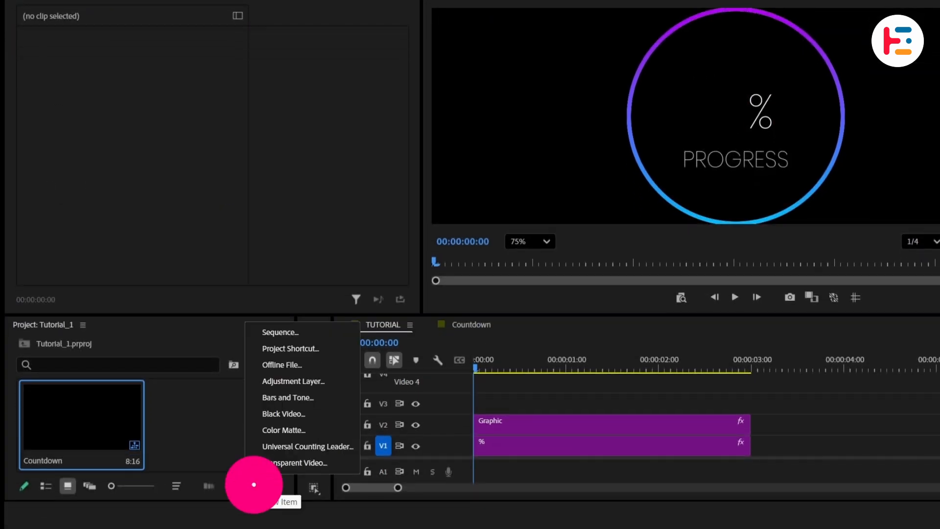
pyautogui.click(294, 462)
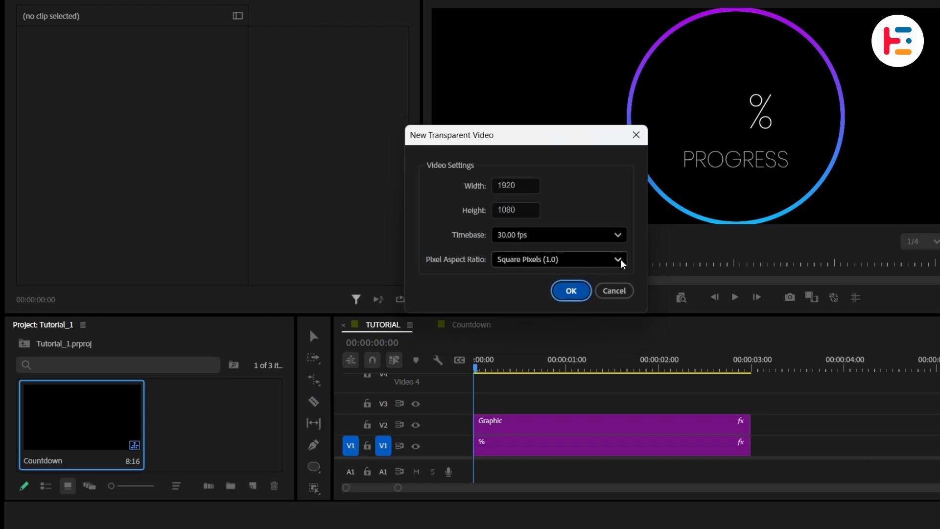
pyautogui.press('Return')
pyautogui.moveTo(214, 425); pyautogui.dragTo(572, 414)
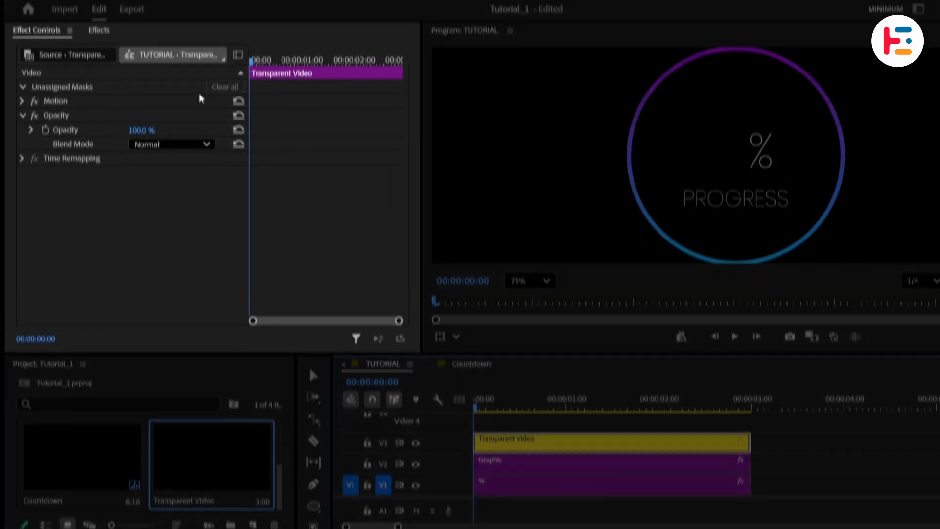
# - Search for TIMECODE and apply the Metadata & Timecode Burn-in effect to the transparent video
pyautogui.click(100, 49)
pyautogui.click(90, 74)
pyautogui.write('TIMECODE')
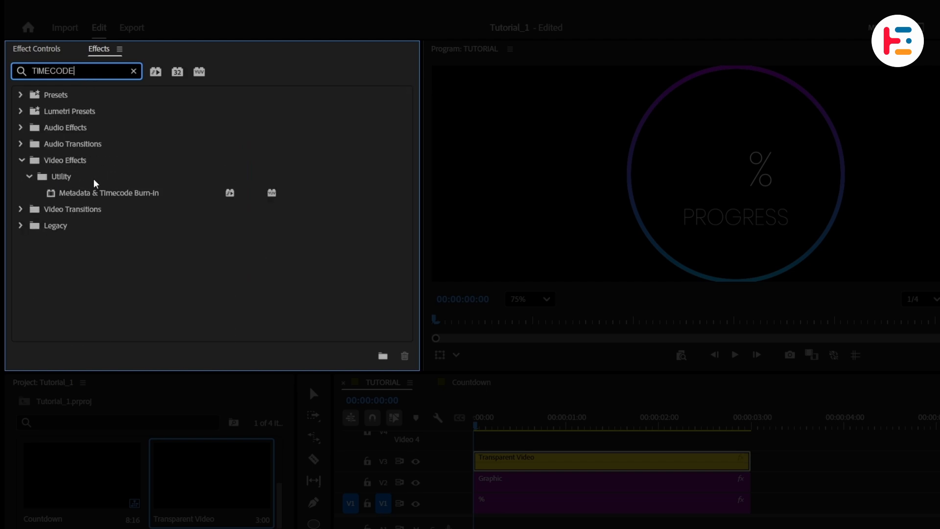
pyautogui.click(105, 191)
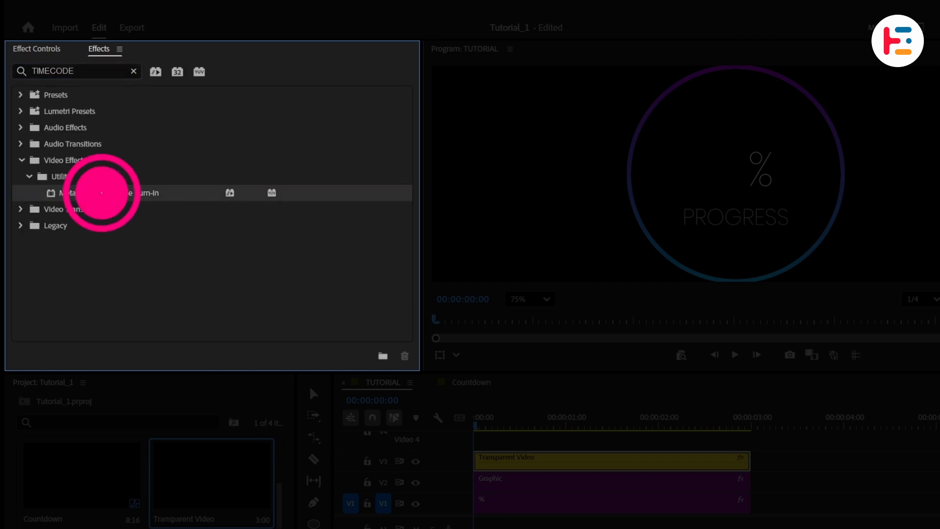
pyautogui.click(55, 49)
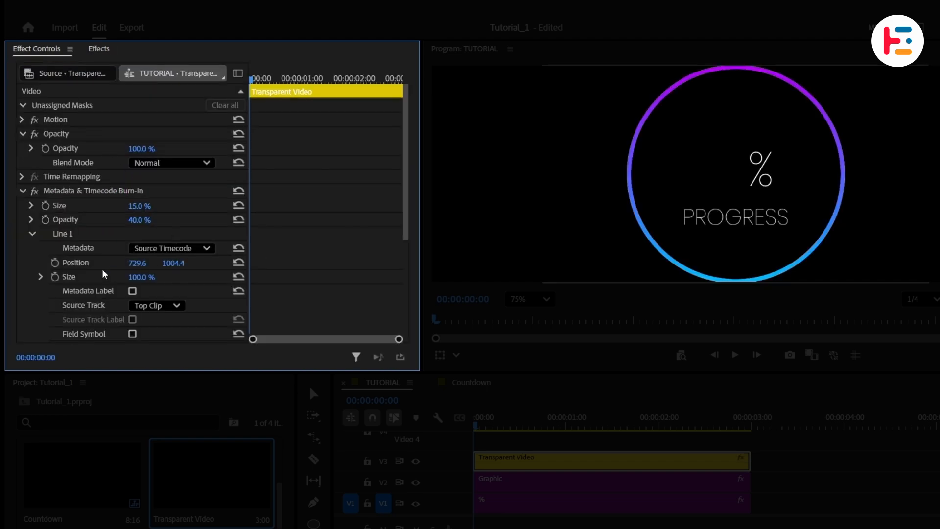
# - Move the timecode's vertical position to 555.4 and set the burn-in opacity to 0%
pyautogui.click(94, 263)
pyautogui.moveTo(180, 264); pyautogui.dragTo(6, 264)
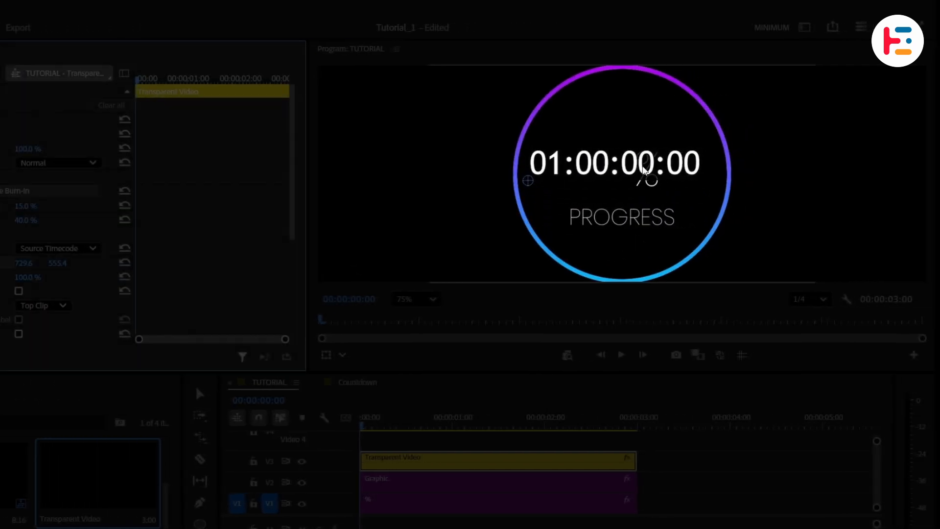
pyautogui.click(80, 223)
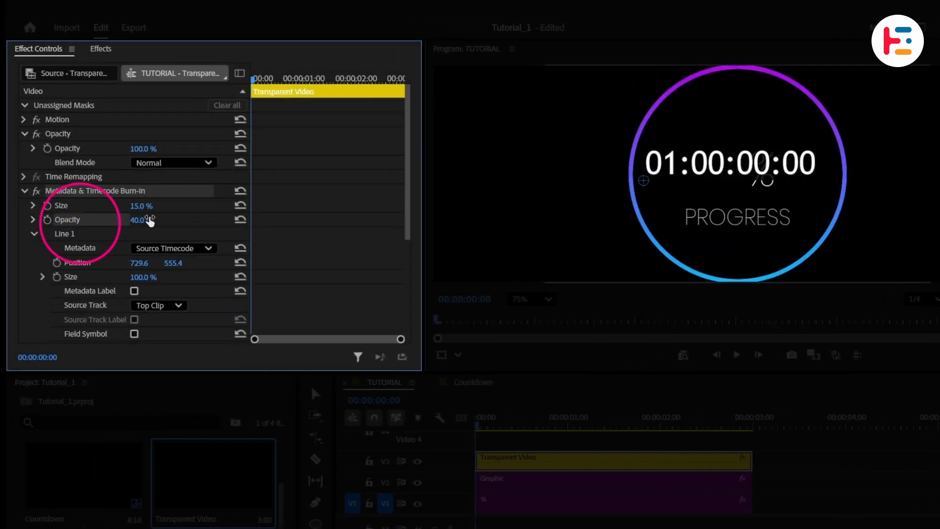
# - Set the burn-in metadata to Sequence Timecode and change the time format to show frame numbers only
pyautogui.click(209, 248)
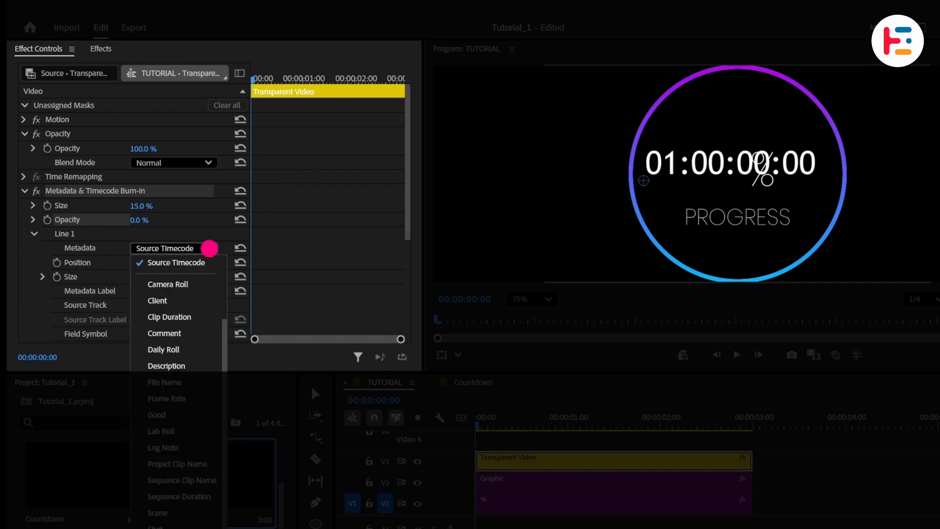
pyautogui.click(198, 320)
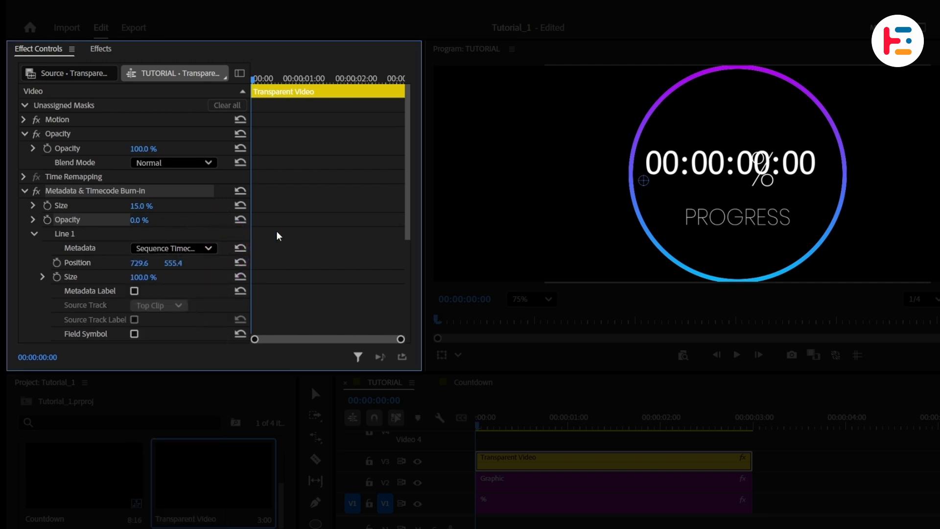
pyautogui.scroll(-5, 292, 231)
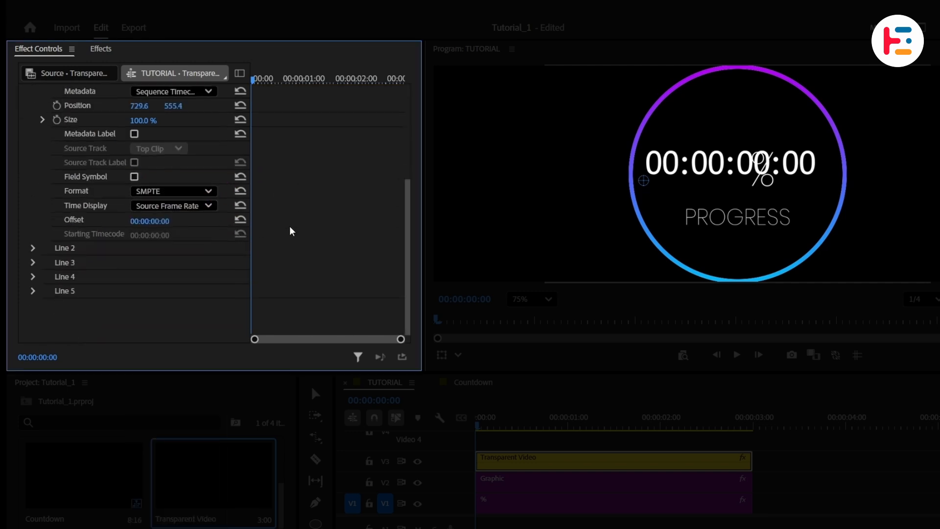
pyautogui.click(195, 191)
pyautogui.click(196, 229)
pyautogui.scroll(5, 307, 183)
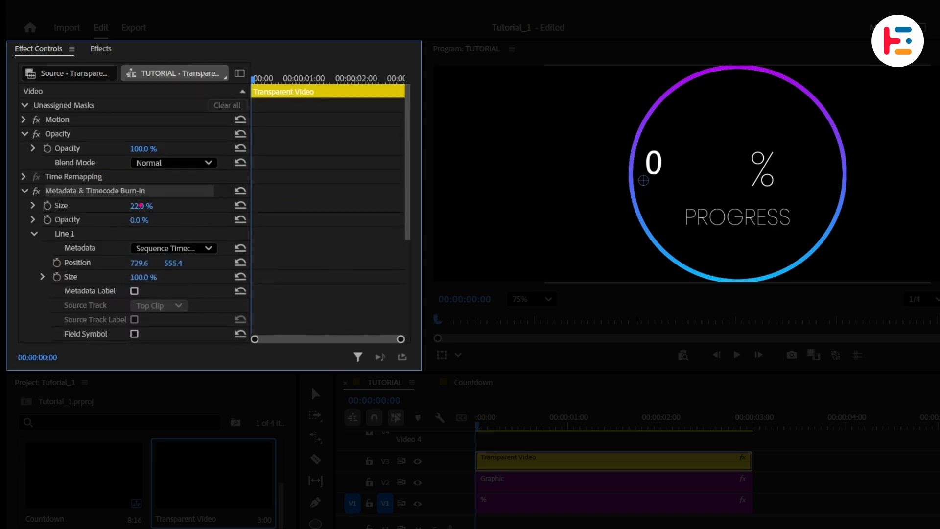
# - Set the counter's size to 33% and its horizontal position to 860.6
pyautogui.moveTo(140, 205); pyautogui.dragTo(146, 206)
pyautogui.moveTo(140, 263); pyautogui.dragTo(173, 263)
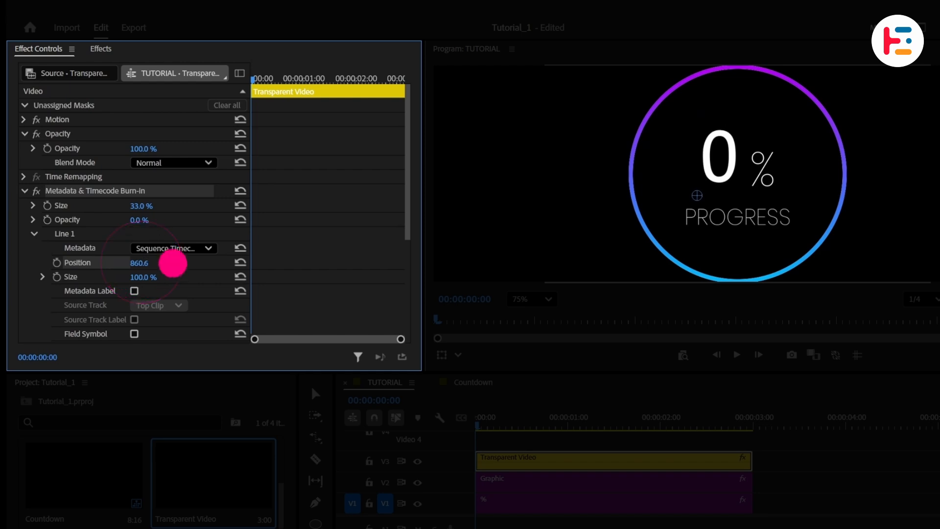
# - Play the sequence from the start to preview the counter
pyautogui.click(479, 428)
pyautogui.press('space')
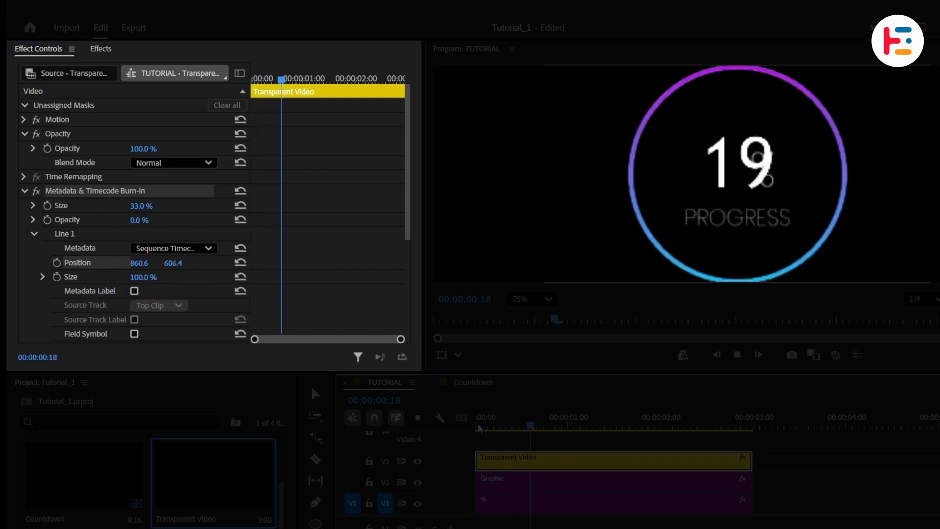
# - Lengthen the Transparent Video clip so the sequence runs to about 00:00:10:19
pyautogui.click(728, 420)
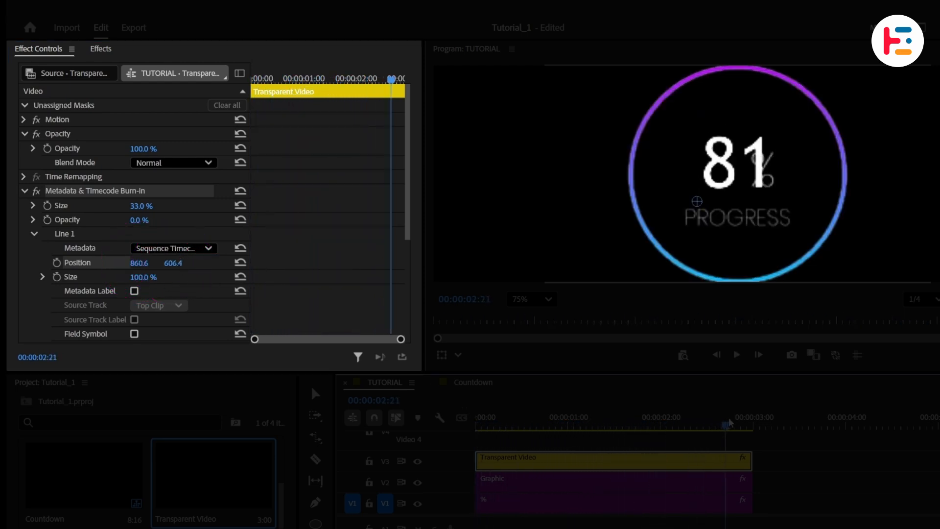
pyautogui.moveTo(729, 422)
pyautogui.mouseDown()
pyautogui.moveTo(746, 425)
pyautogui.moveTo(728, 432)
pyautogui.mouseUp()
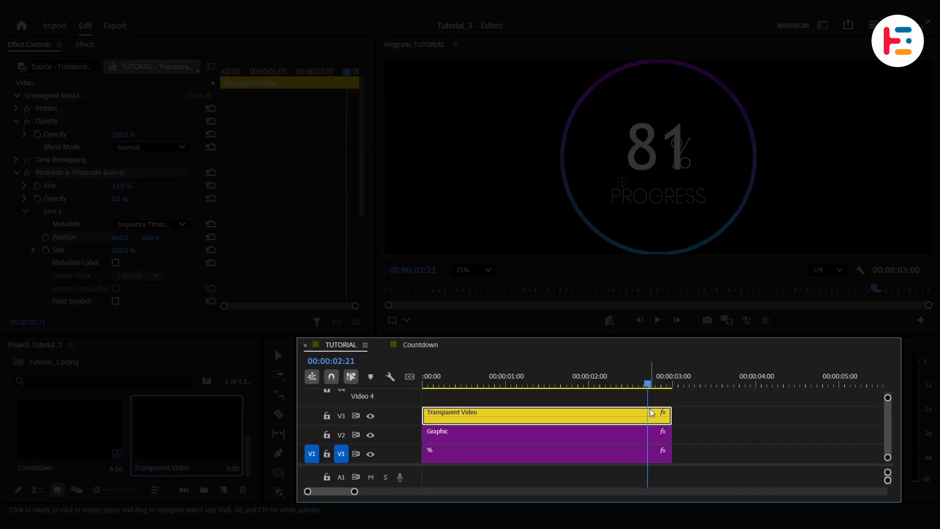
pyautogui.moveTo(673, 414); pyautogui.dragTo(855, 399)
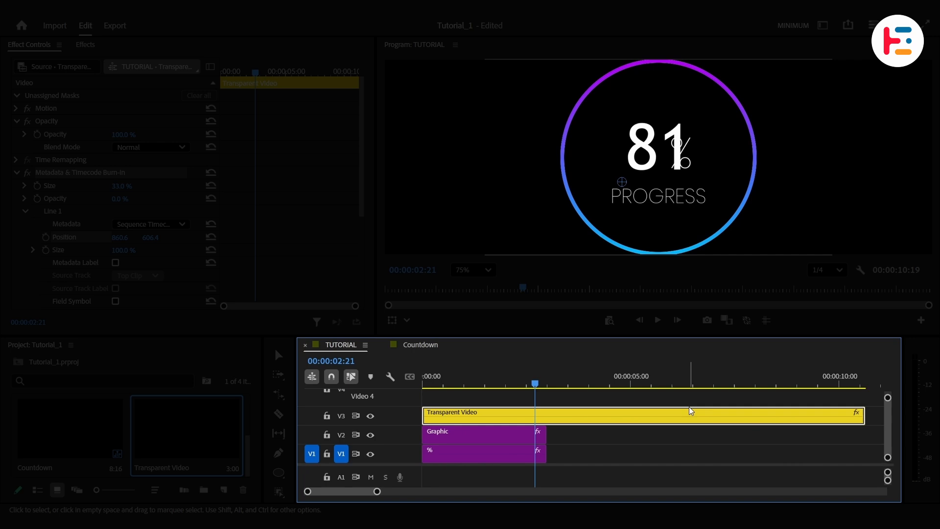
# - Scrub the playhead through the sequence to check the counter's numbers
pyautogui.click(548, 380)
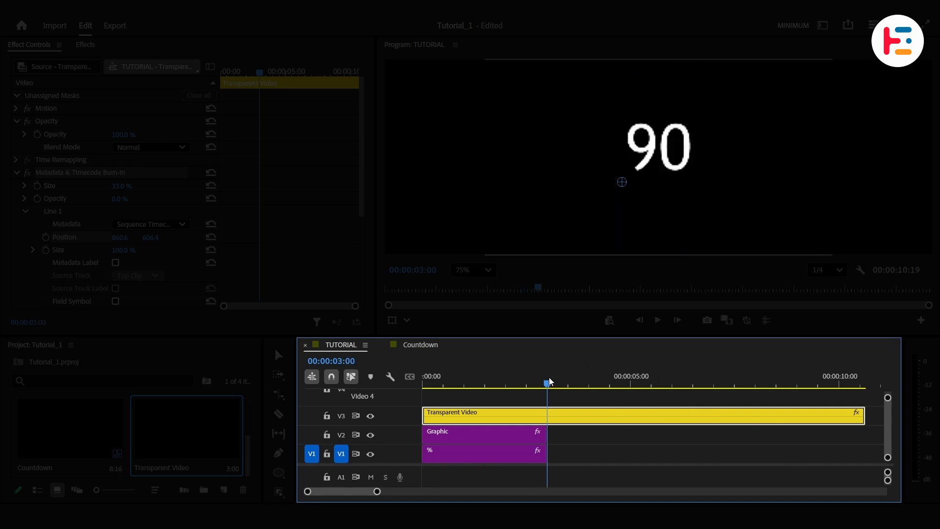
pyautogui.moveTo(549, 380); pyautogui.dragTo(586, 384)
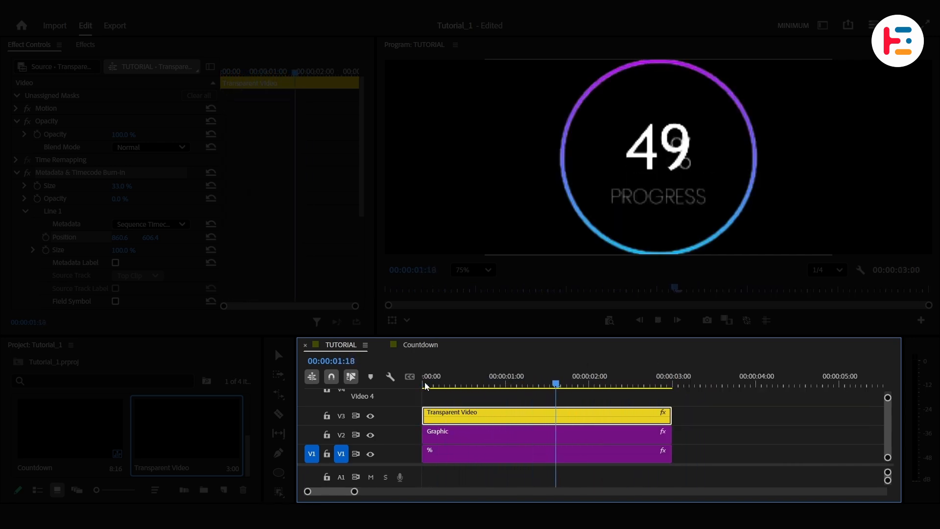
pyautogui.press('j')
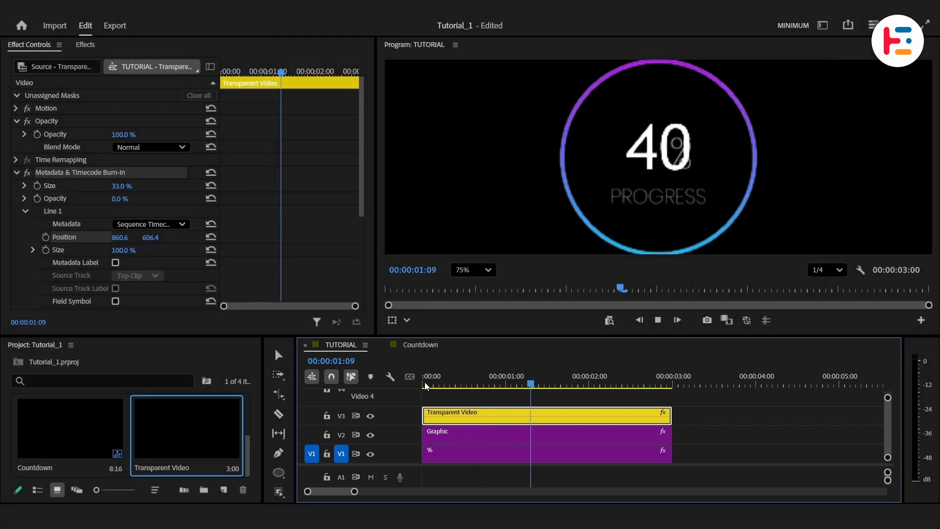
pyautogui.moveTo(611, 386); pyautogui.dragTo(649, 388)
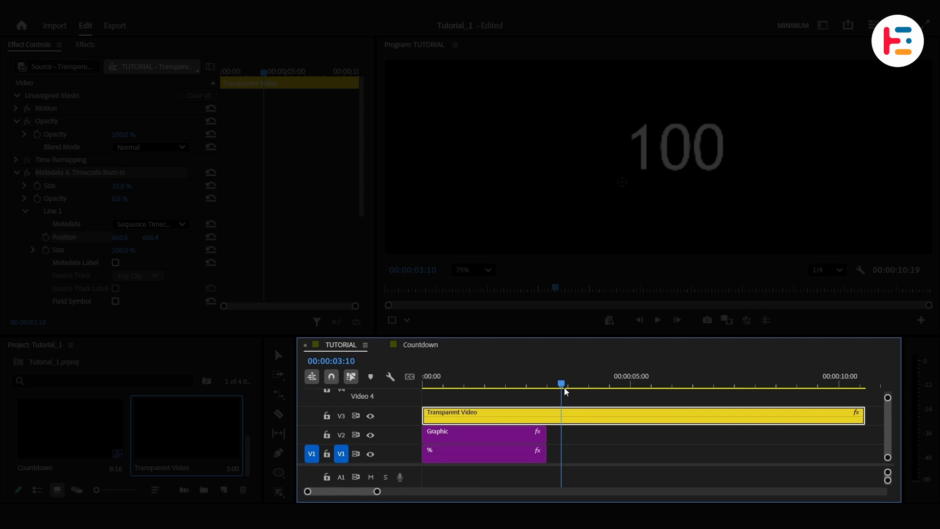
pyautogui.moveTo(564, 387); pyautogui.dragTo(562, 389)
pyautogui.moveTo(490, 386); pyautogui.dragTo(478, 387)
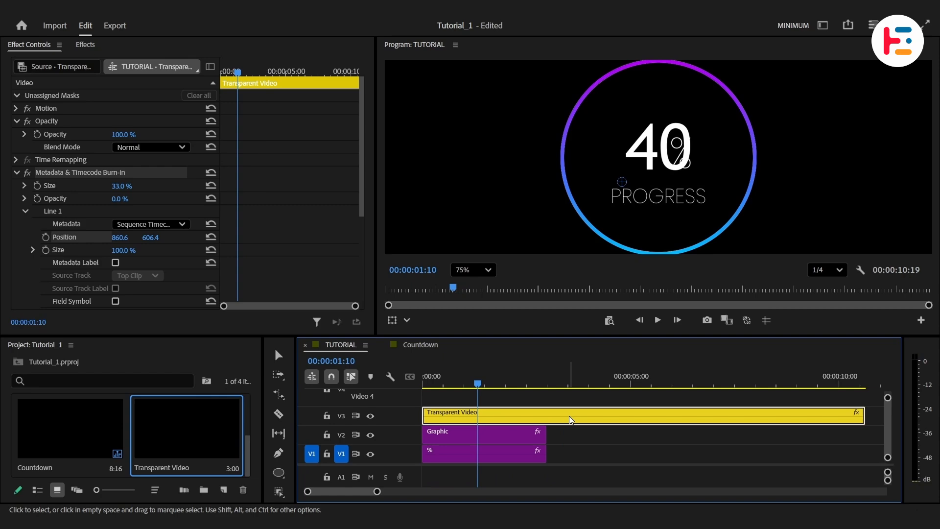
# - Nest the Transparent Video clip into a nested sequence named CountDown
pyautogui.rightClick(568, 415)
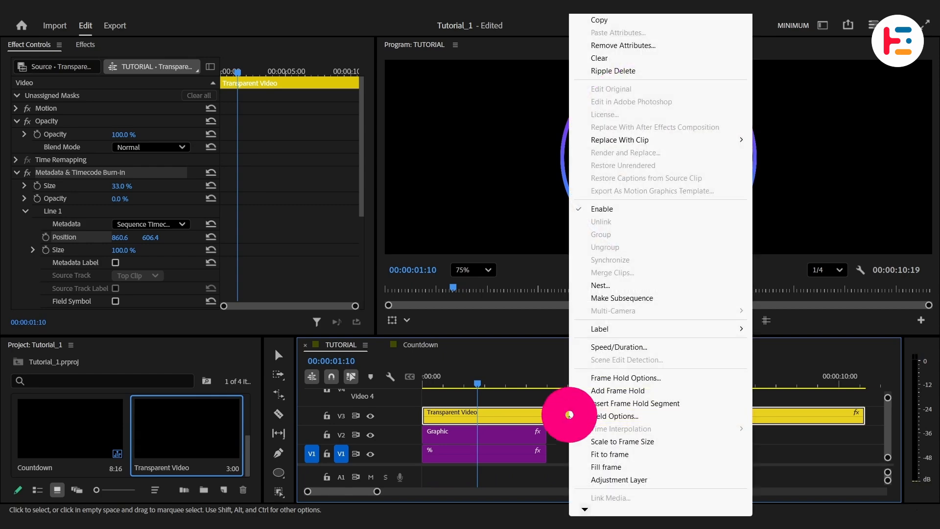
pyautogui.click(600, 285)
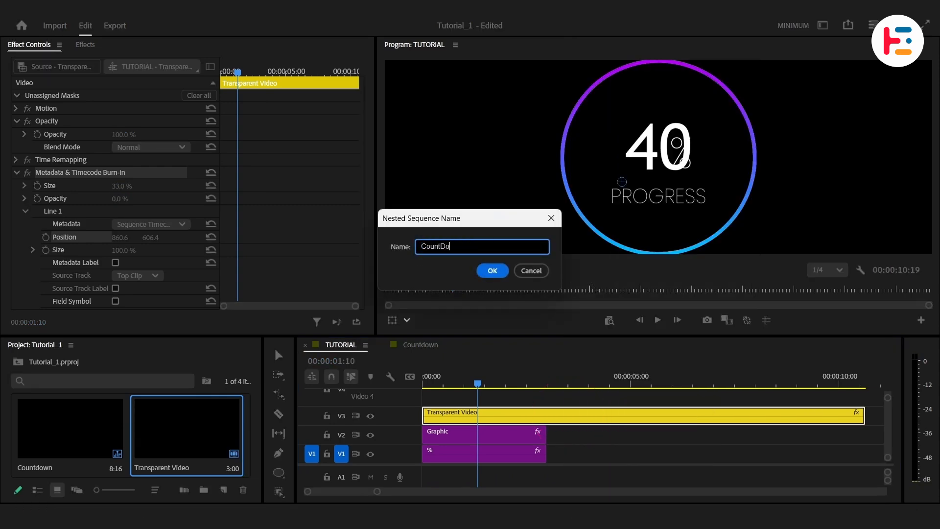
pyautogui.write('wn')
pyautogui.press('Return')
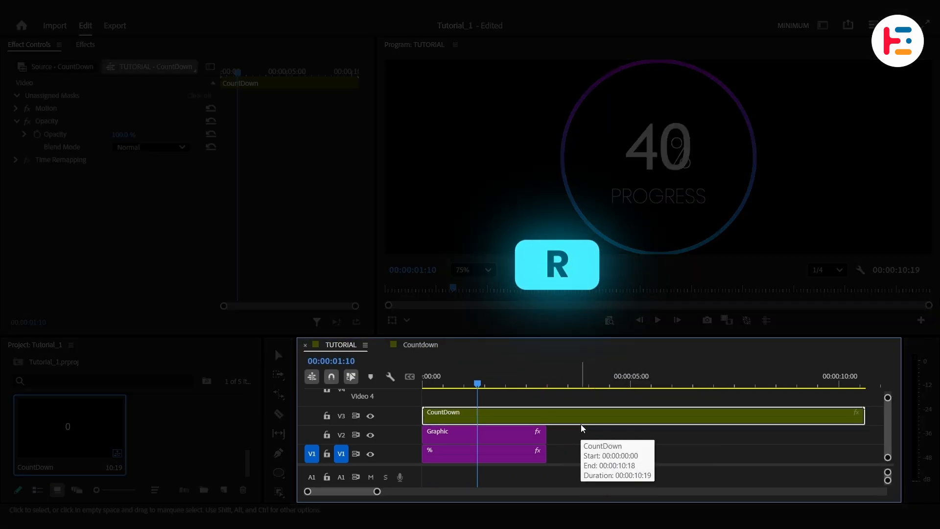
# - Rate-stretch the CountDown clip to 229.5% speed and add a frame hold at 00:00:01:14
pyautogui.press('r')
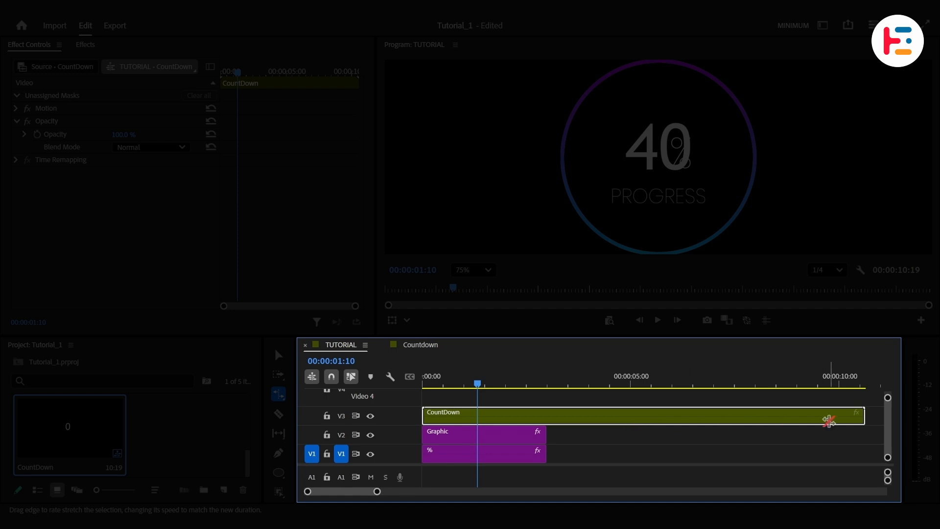
pyautogui.moveTo(863, 415); pyautogui.dragTo(610, 416)
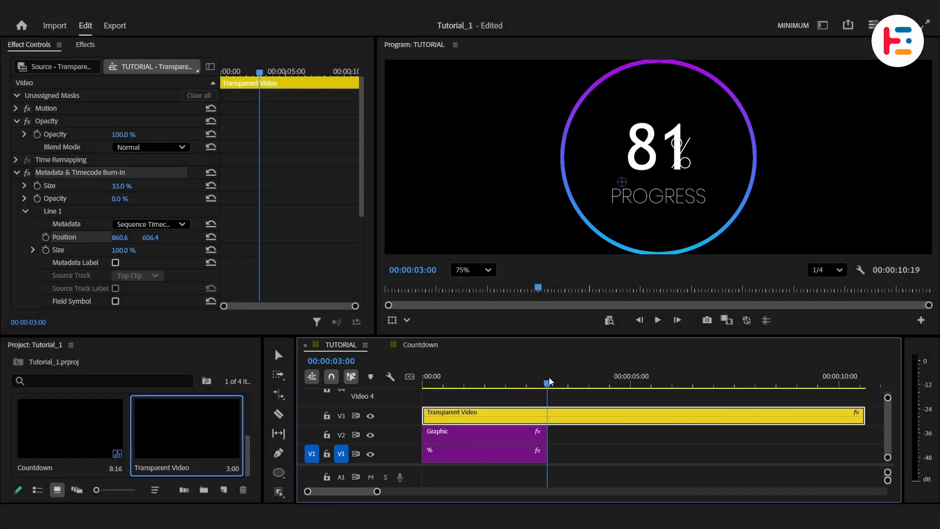
pyautogui.moveTo(550, 382)
pyautogui.mouseDown()
pyautogui.moveTo(686, 382)
pyautogui.moveTo(564, 391)
pyautogui.mouseUp()
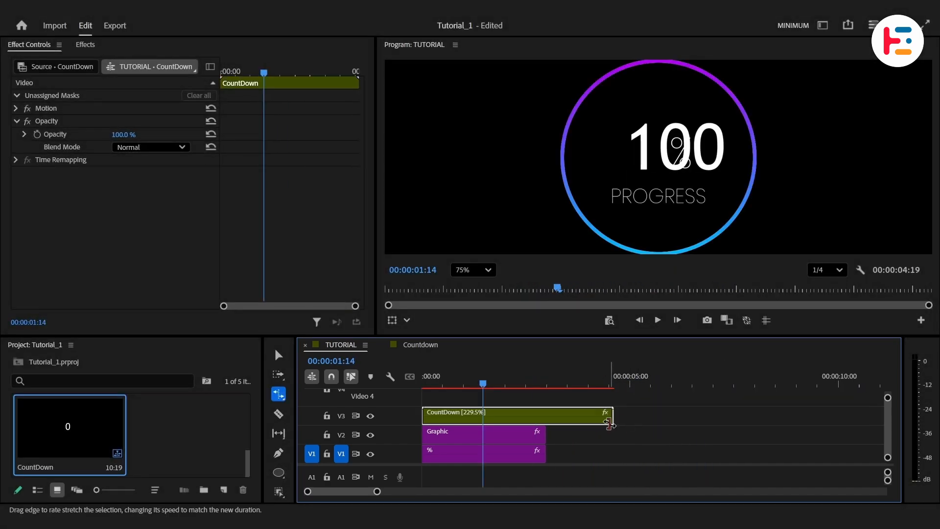
pyautogui.rightClick(491, 421)
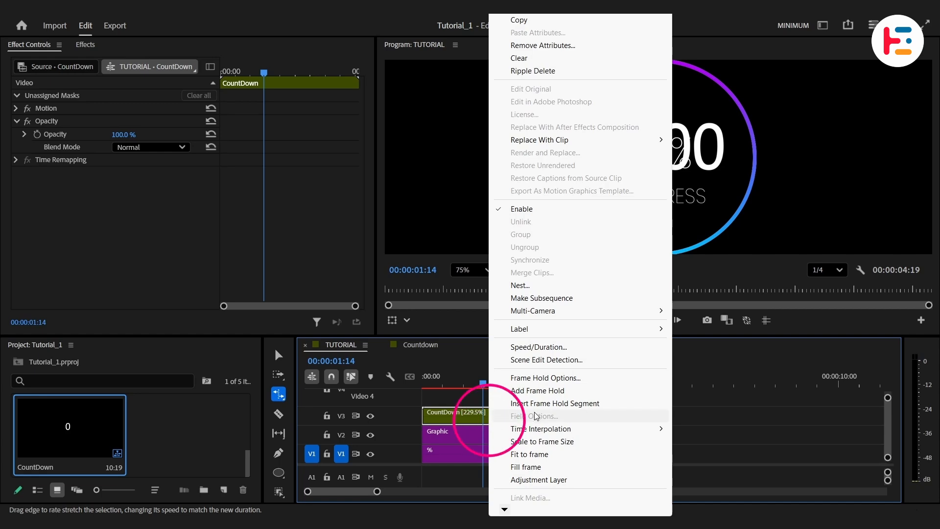
pyautogui.click(552, 395)
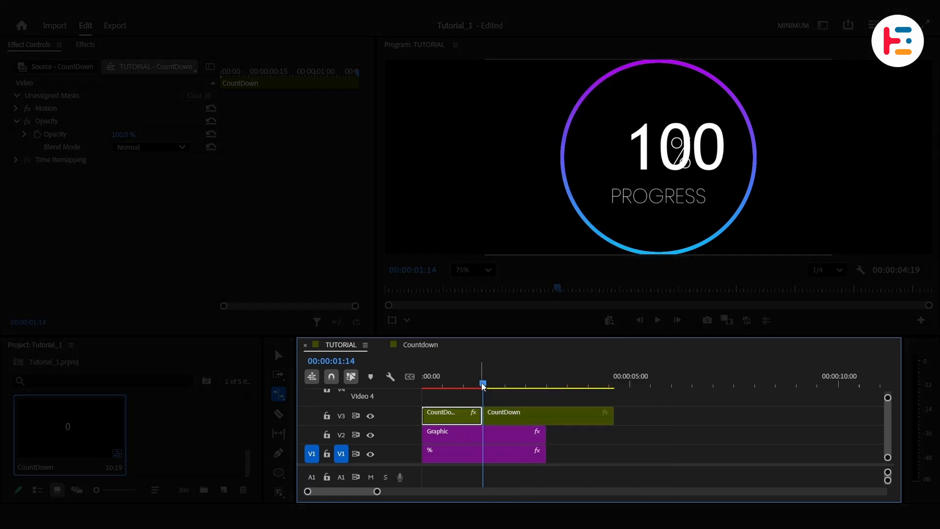
# - Trim the Graphic and % clips to end with the CountDown clip and play the sequence from the start
pyautogui.click(423, 387)
pyautogui.press('space')
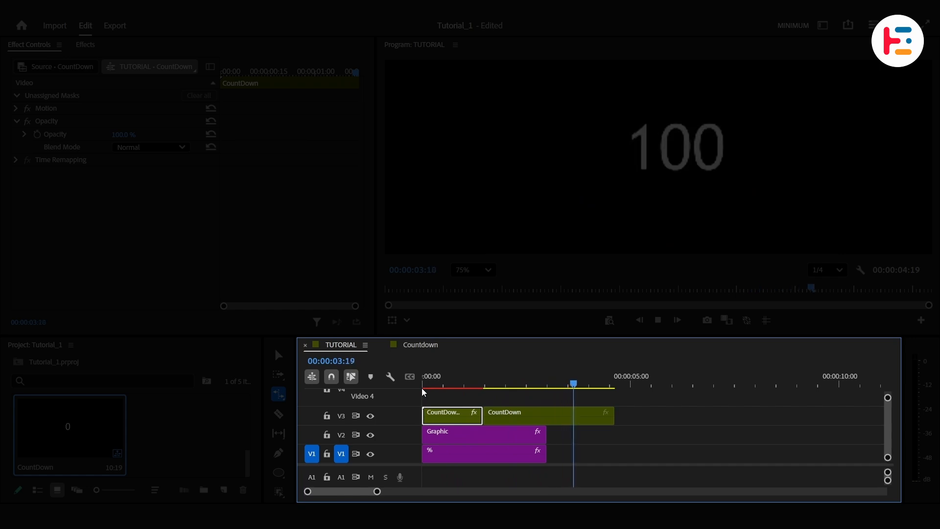
pyautogui.press('v')
pyautogui.moveTo(563, 452); pyautogui.dragTo(616, 436)
pyautogui.moveTo(506, 372); pyautogui.dragTo(412, 381)
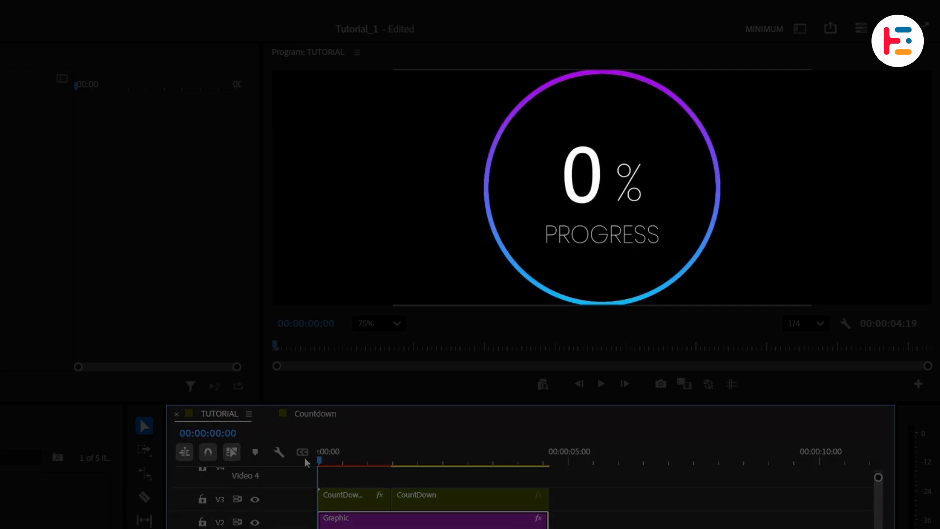
pyautogui.press('space')
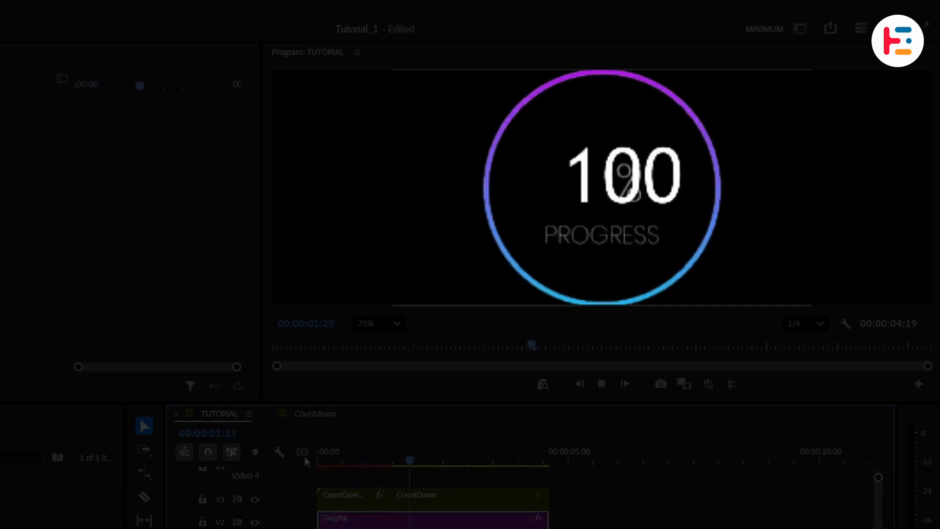
# - Cut the CountDown clip at 00:00:00:05
pyautogui.moveTo(379, 458); pyautogui.dragTo(324, 469)
pyautogui.click(369, 500)
pyautogui.press('=')
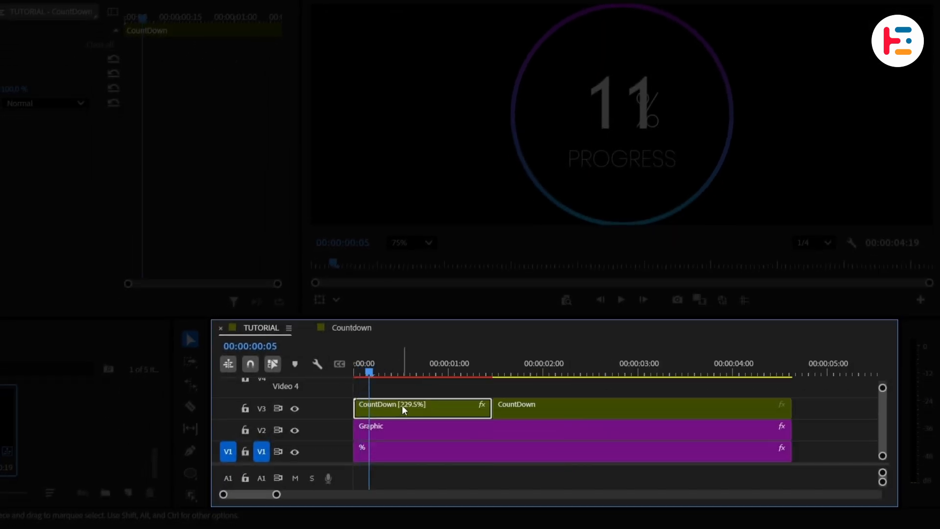
pyautogui.hotkey('ctrl', 'k')
# - Set the CountDown segment after the cut to horizontal position 921
pyautogui.click(414, 408)
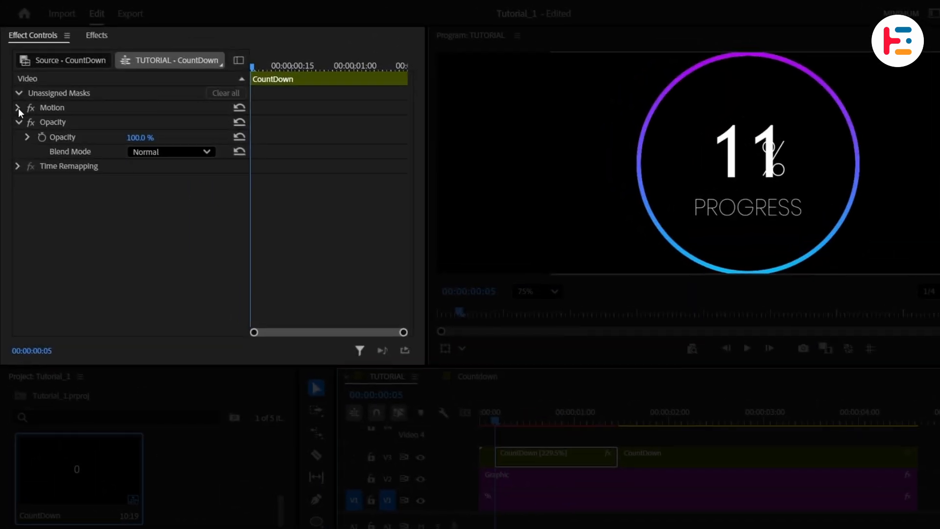
pyautogui.click(19, 108)
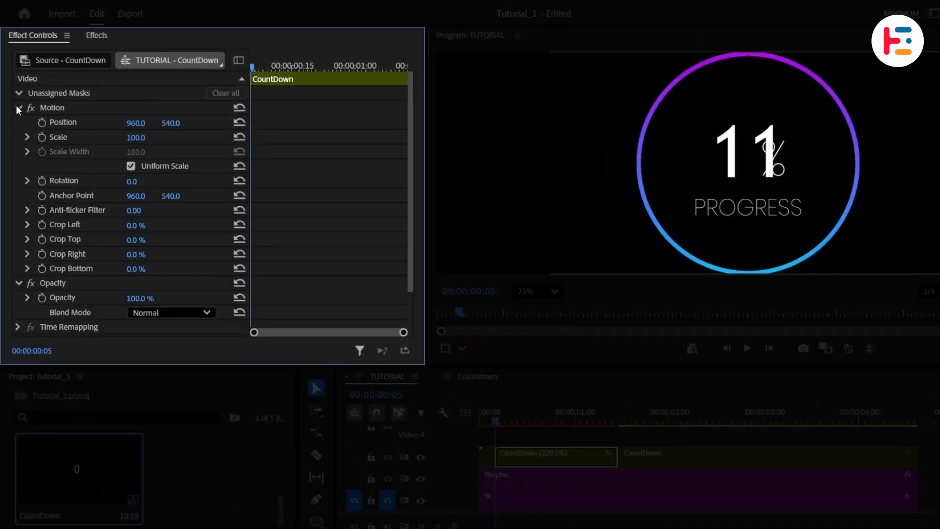
pyautogui.moveTo(136, 123); pyautogui.dragTo(116, 123)
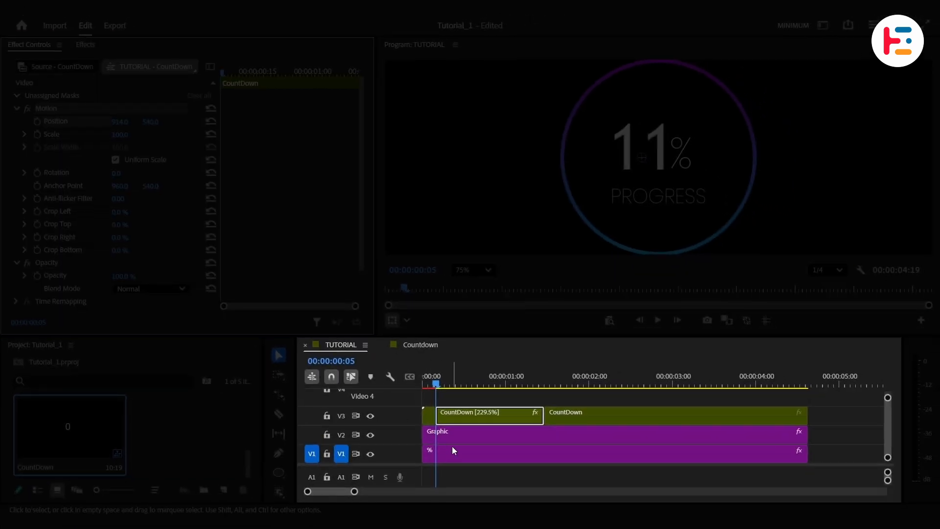
# - Nudge the % text's horizontal position to the right in its Transform settings
pyautogui.click(522, 496)
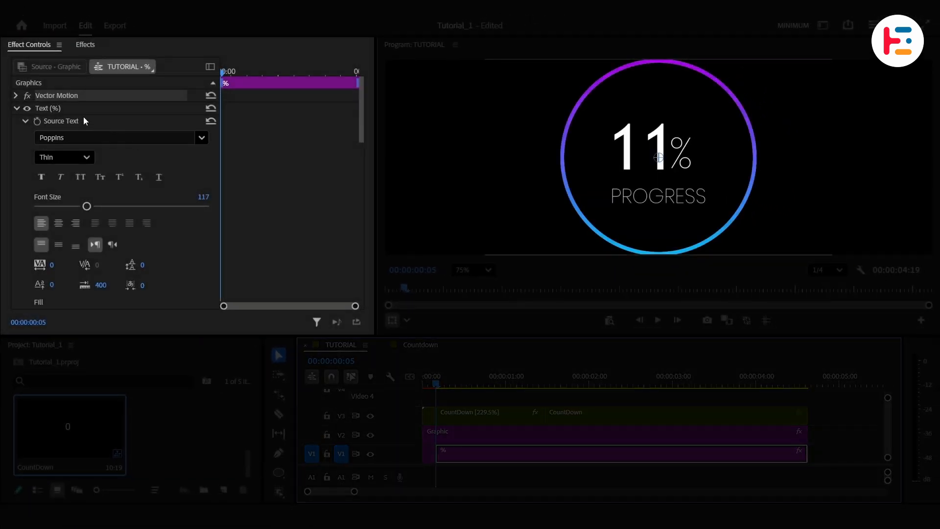
pyautogui.click(65, 107)
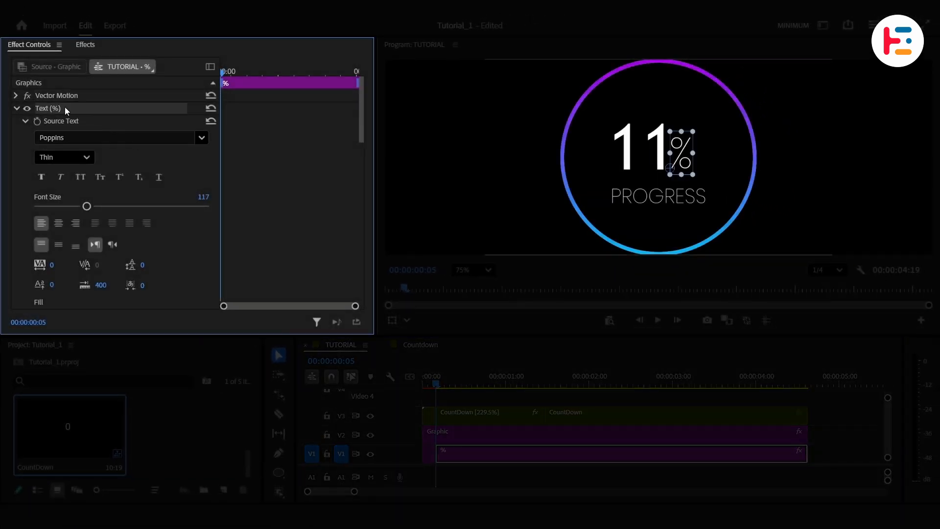
pyautogui.scroll(-10, 288, 226)
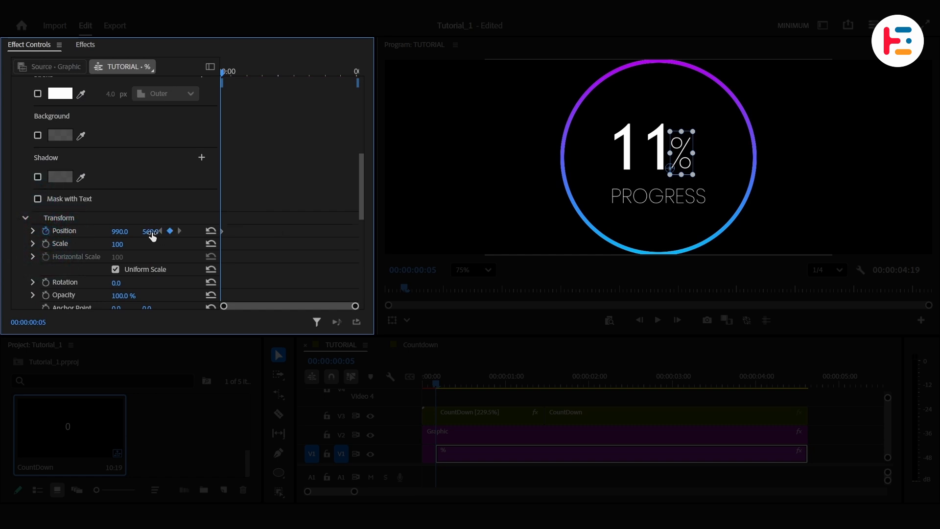
pyautogui.moveTo(123, 231); pyautogui.dragTo(131, 231)
# - Set the held CountDown clip's horizontal position to 869
pyautogui.moveTo(439, 383); pyautogui.dragTo(547, 364)
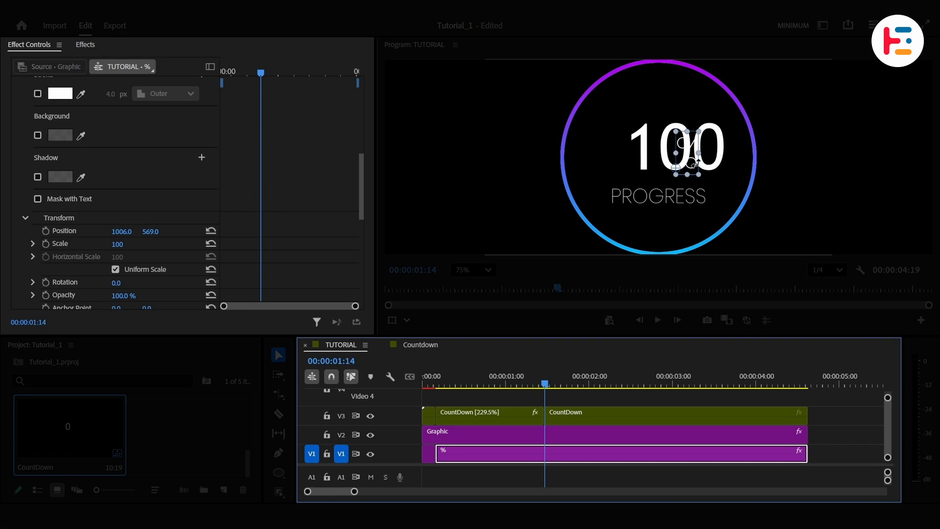
pyautogui.click(569, 414)
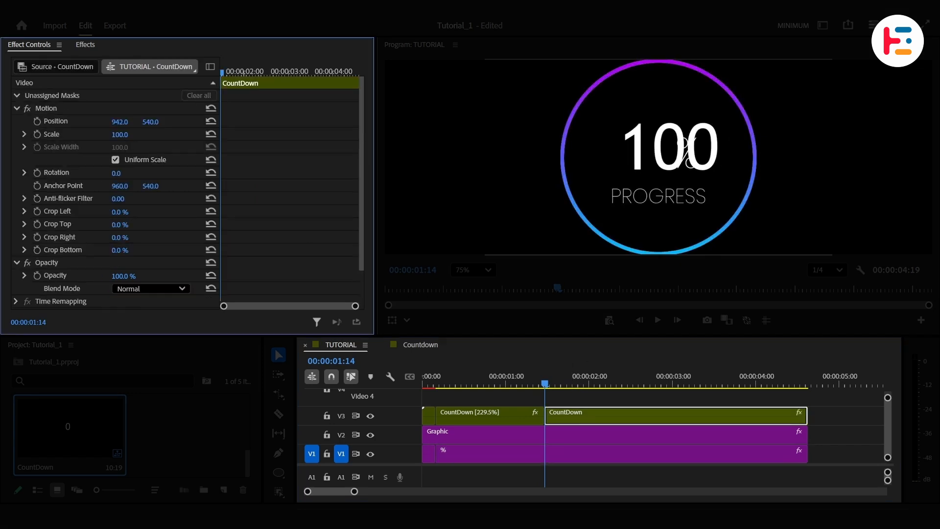
pyautogui.moveTo(120, 121)
pyautogui.mouseDown()
pyautogui.moveTo(110, 121)
pyautogui.moveTo(126, 124)
pyautogui.mouseUp()
# - Cut the % clip at 00:00:01:14
pyautogui.click(562, 457)
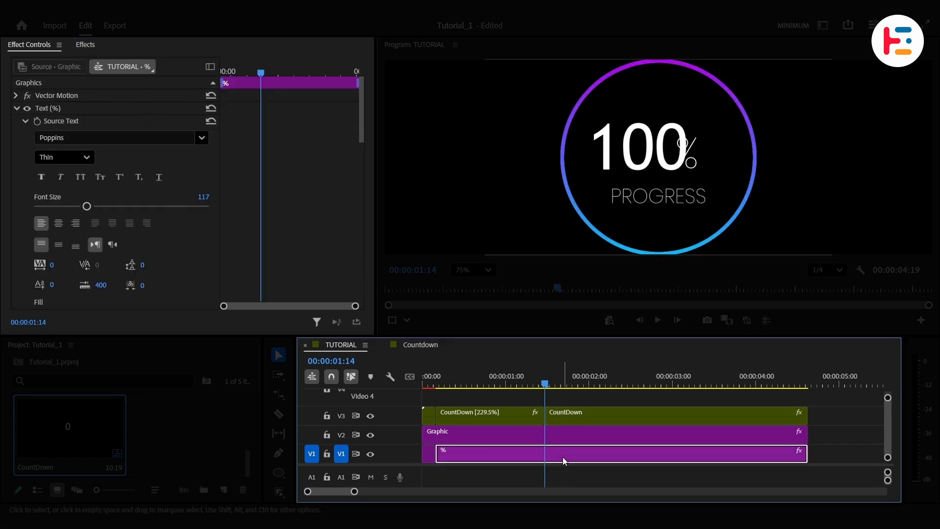
pyautogui.hotkey('ctrl', 'k')
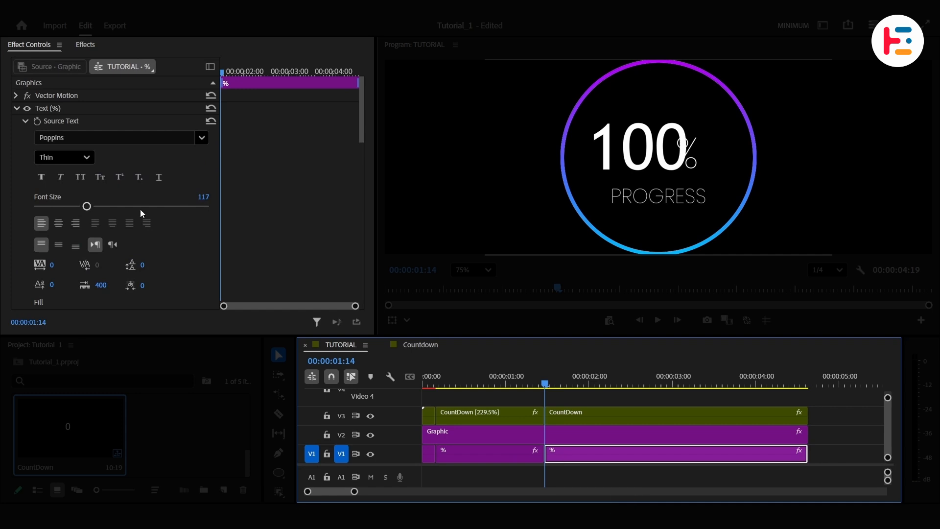
pyautogui.click(75, 107)
pyautogui.scroll(-7, 290, 201)
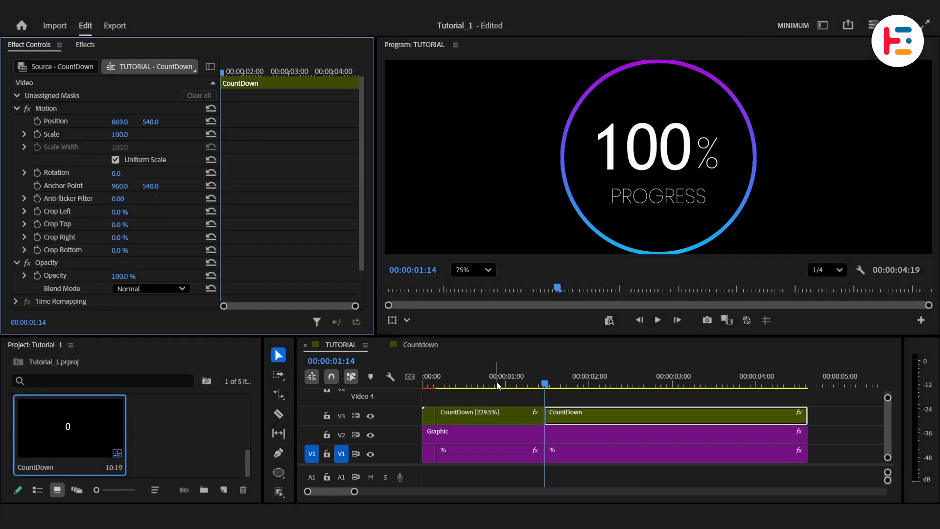
# - Play the sequence from the start to preview the counter
pyautogui.moveTo(526, 377); pyautogui.dragTo(401, 383)
pyautogui.press('space')
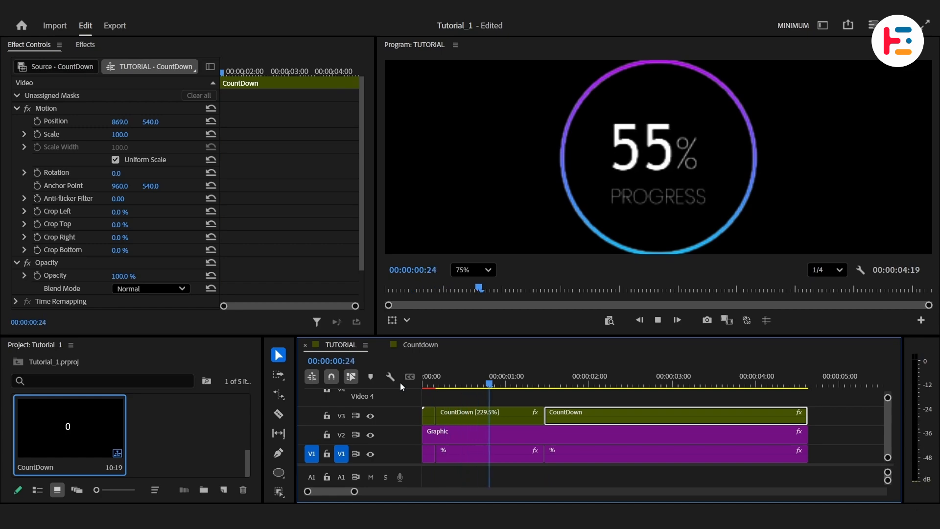
pyautogui.press('space')
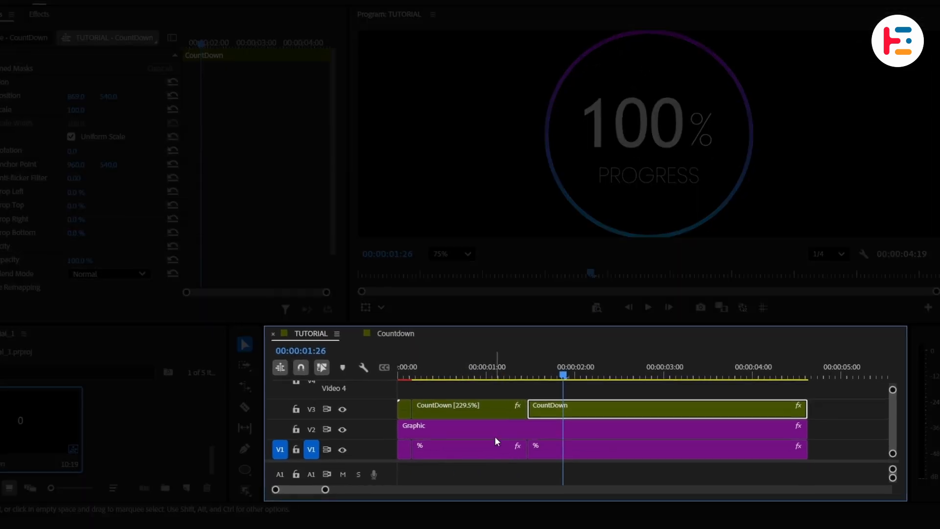
# - Apply the Clock Wipe transition to the start of the Graphic clip
pyautogui.click(506, 438)
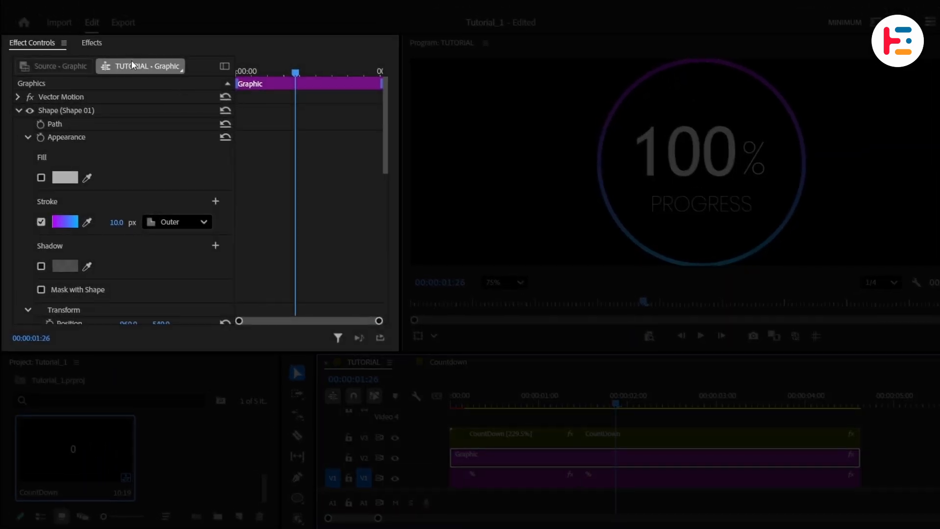
pyautogui.click(50, 17)
pyautogui.click(34, 36)
pyautogui.write('cl')
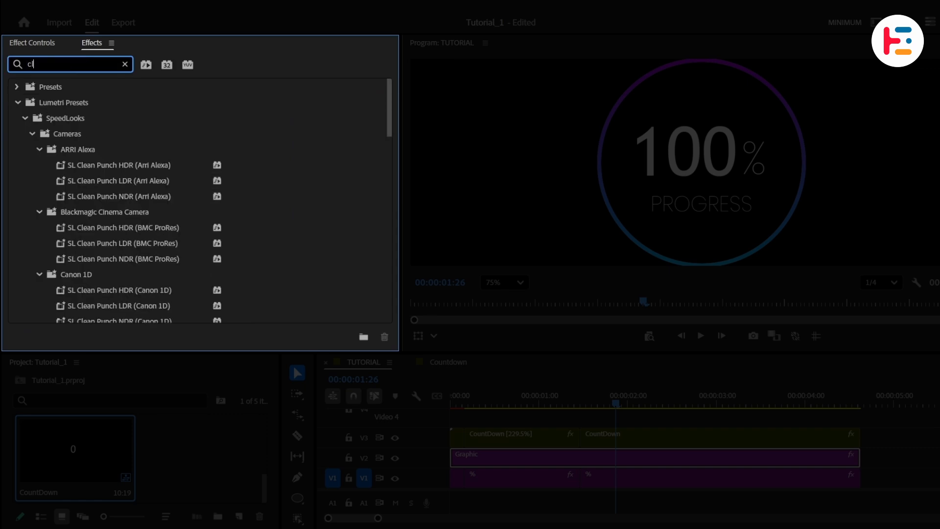
pyautogui.write('ock')
pyautogui.moveTo(73, 193); pyautogui.dragTo(451, 454)
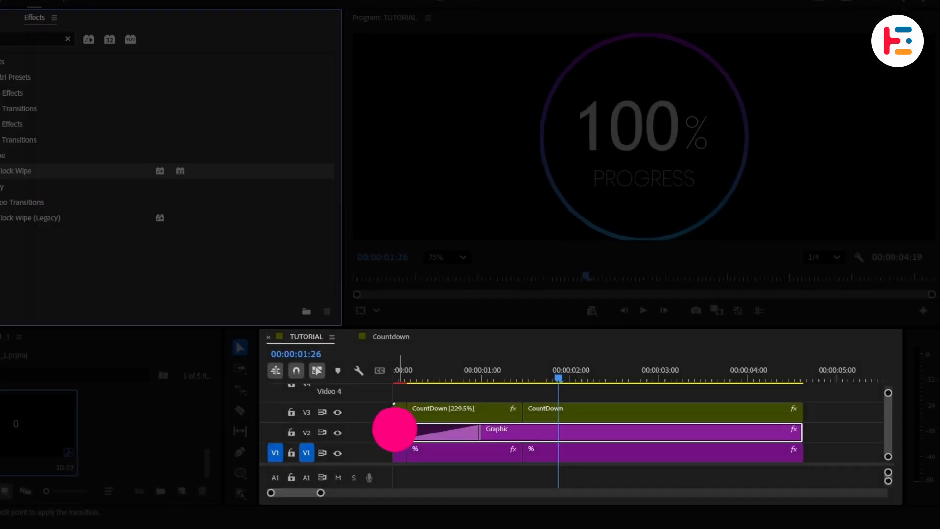
# - Extend the Clock Wipe transition to about 00:00:01:16 so it ends at the CountDown edit point
pyautogui.moveTo(394, 429); pyautogui.dragTo(394, 429)
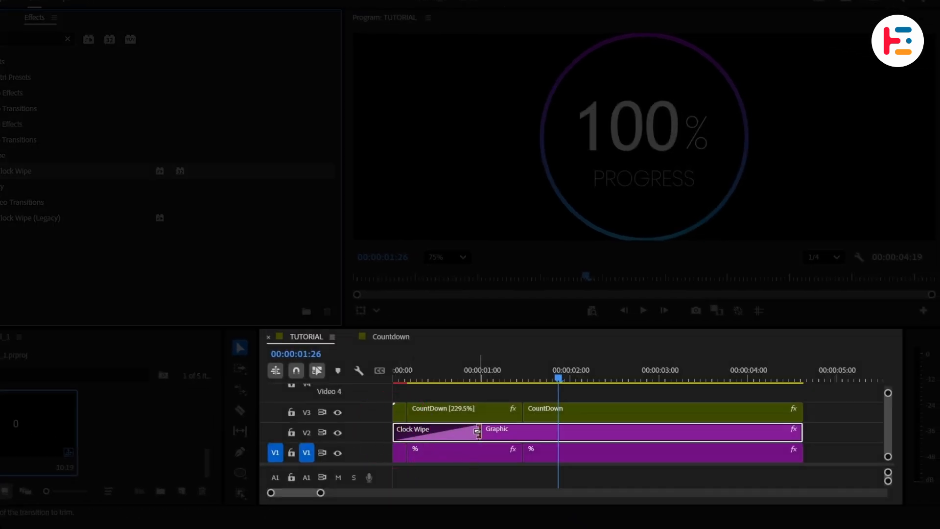
pyautogui.moveTo(477, 431); pyautogui.dragTo(506, 431)
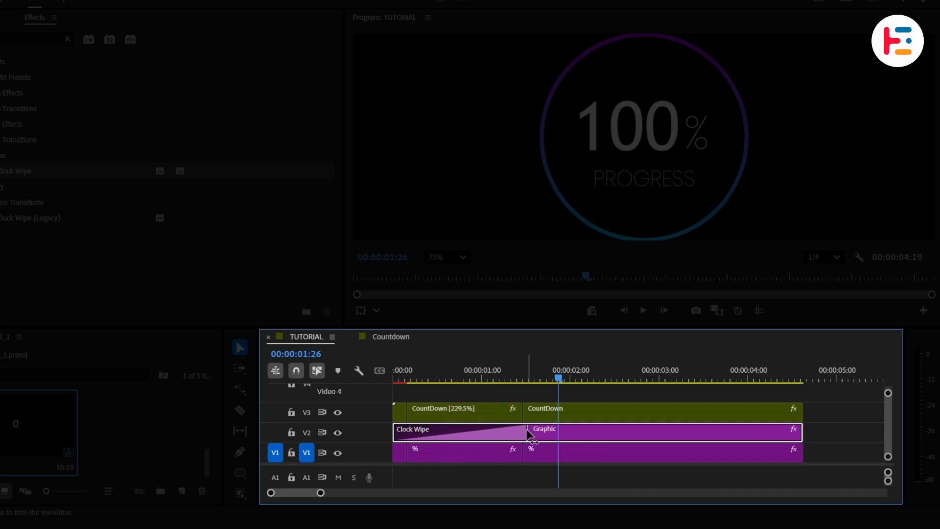
# - Play and scrub through the start of the sequence to preview the ring wipe animation
pyautogui.moveTo(528, 378); pyautogui.dragTo(389, 385)
pyautogui.press('space')
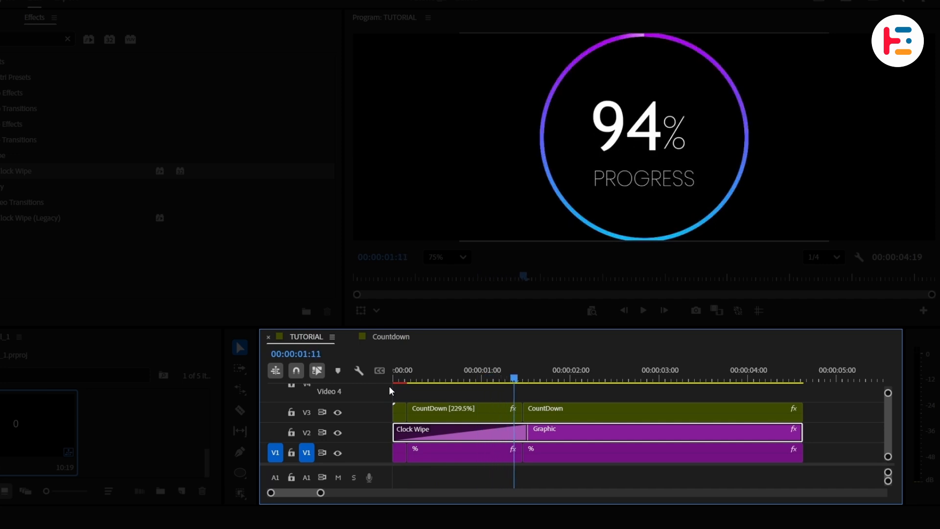
pyautogui.click(448, 377)
pyautogui.hotkey('shift', 'Right')
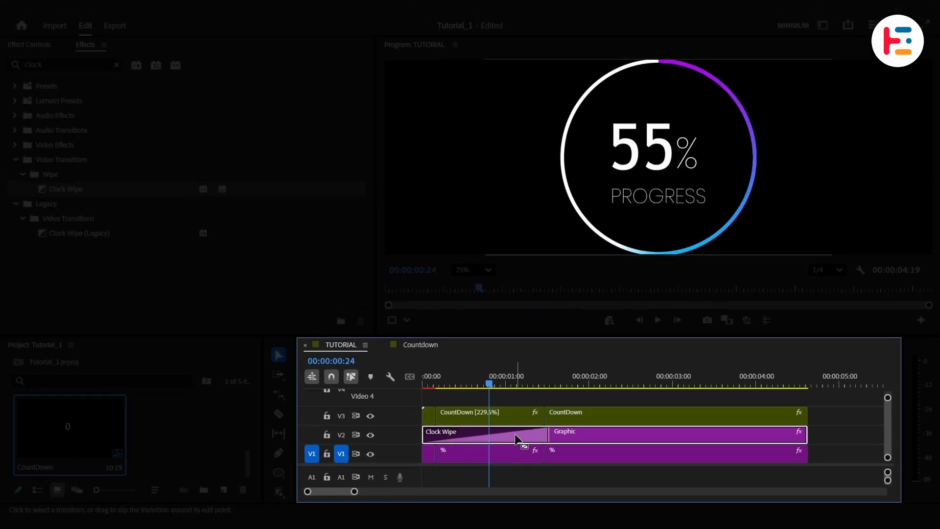
# - Set the Clock Wipe transition's Ease In and Ease Out to 0 for a linear wipe
pyautogui.click(515, 437)
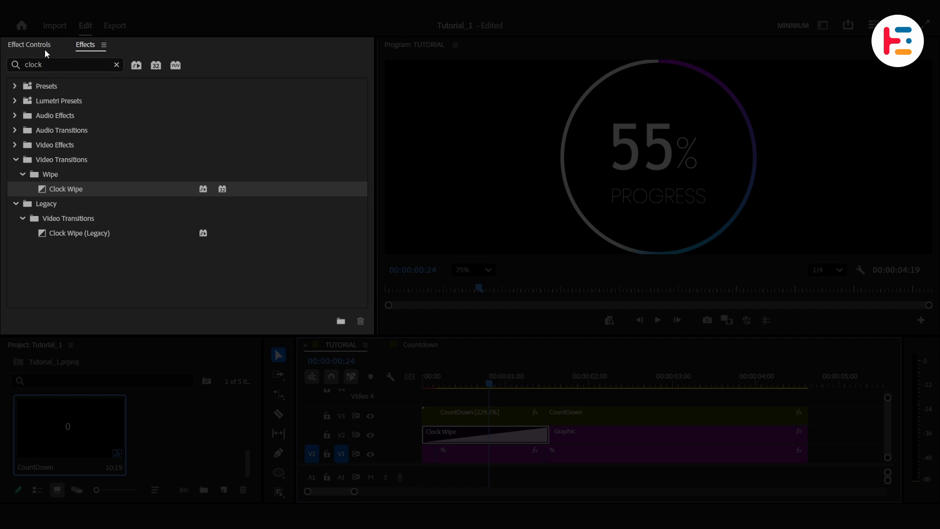
pyautogui.click(45, 49)
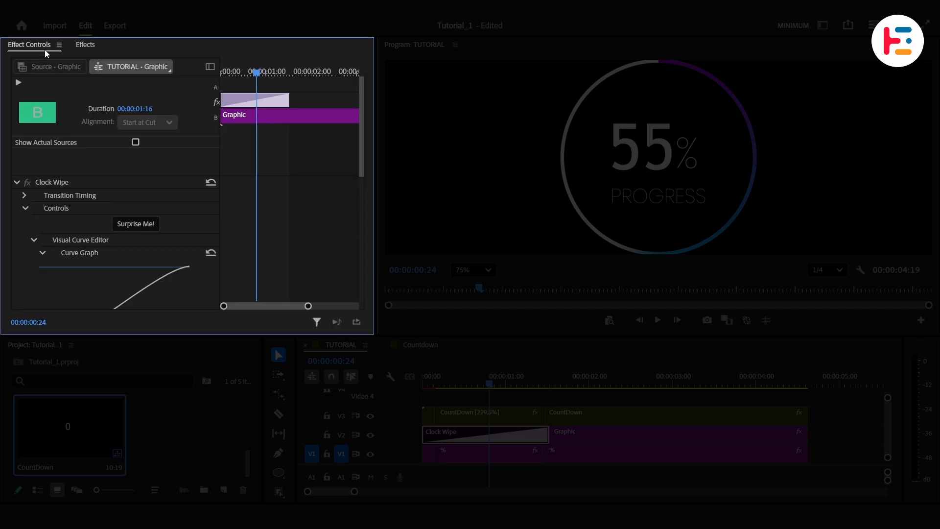
pyautogui.scroll(-3, 255, 208)
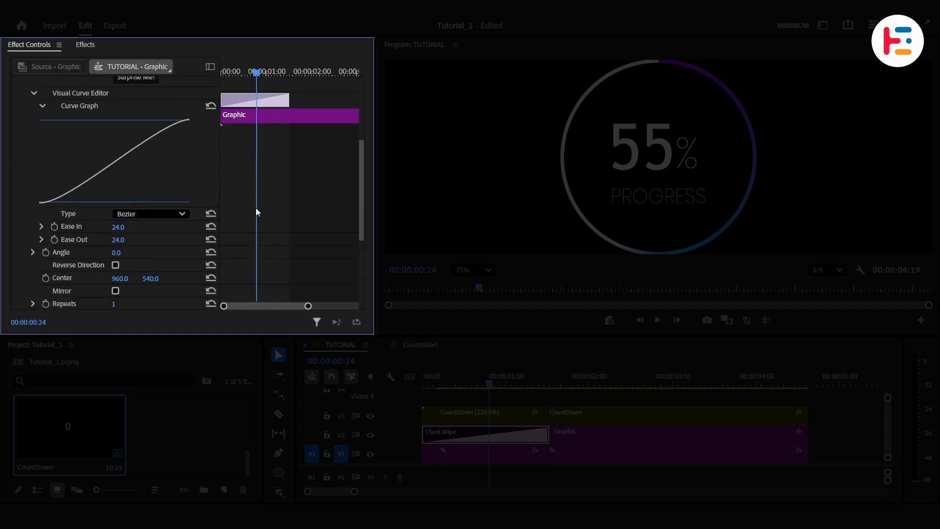
pyautogui.click(154, 215)
pyautogui.click(93, 216)
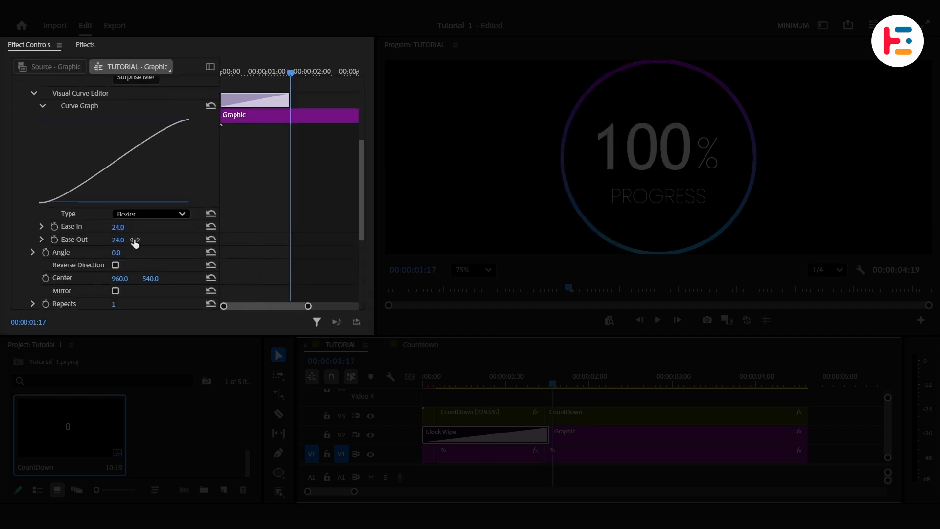
pyautogui.write('0')
pyautogui.press('Return')
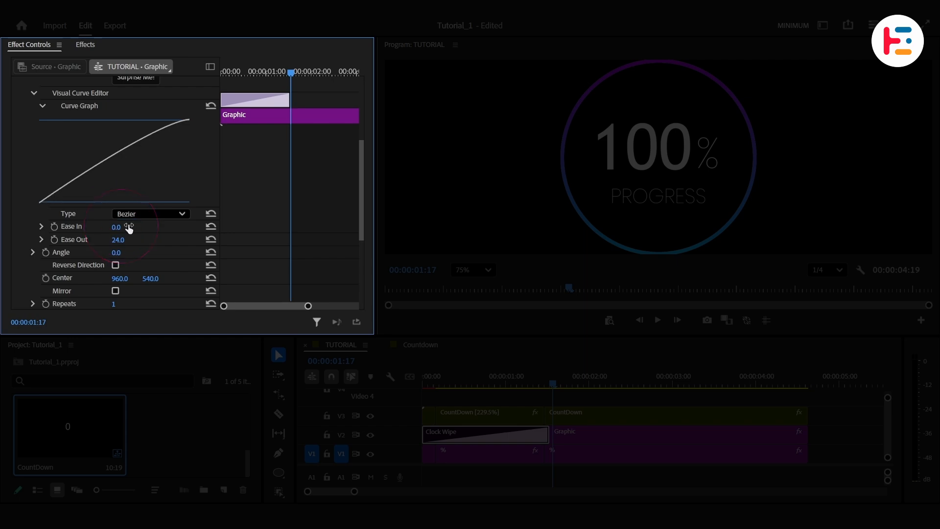
pyautogui.click(117, 239)
pyautogui.write('0')
pyautogui.press('Return')
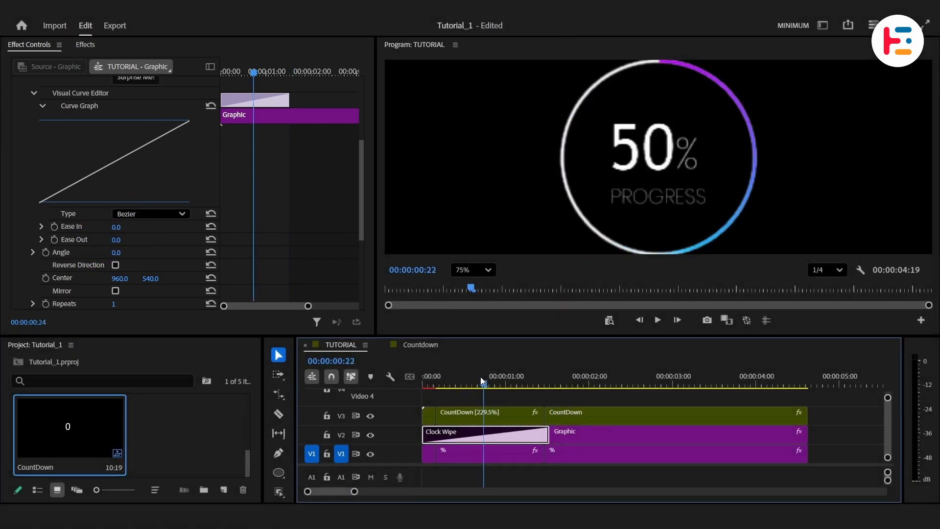
pyautogui.moveTo(552, 382); pyautogui.dragTo(379, 382)
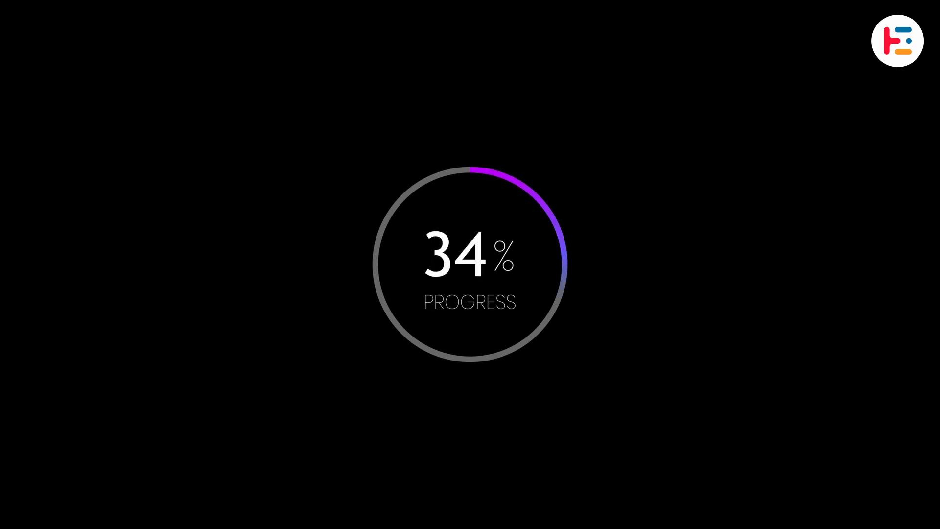